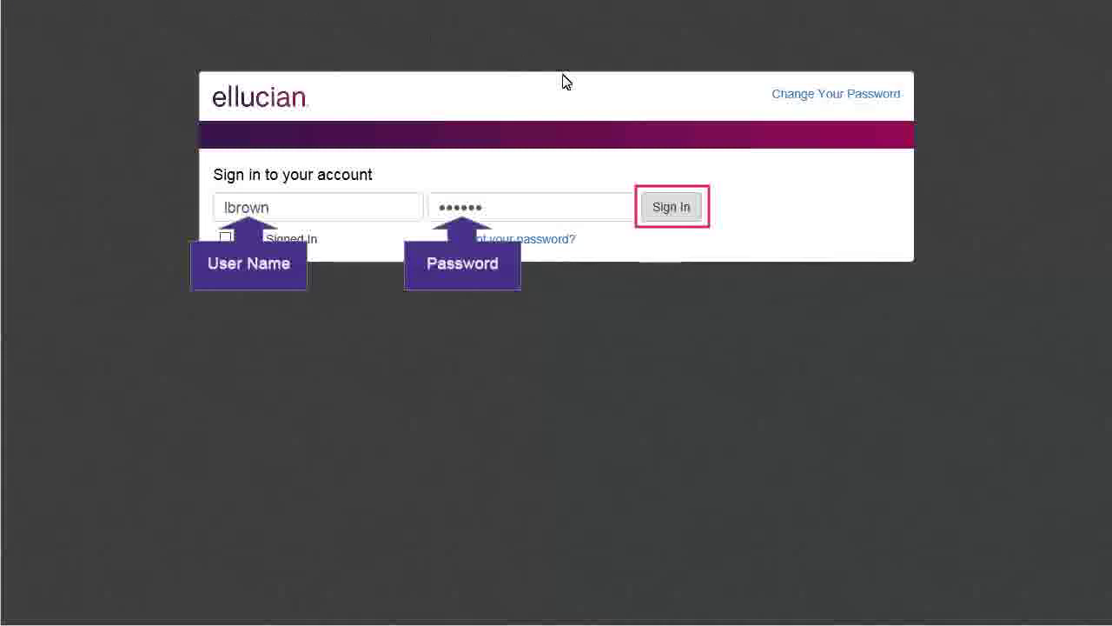
# Sign in with the user name and password to reach the Banner 9 Welcome page
pyautogui.click(672, 209)
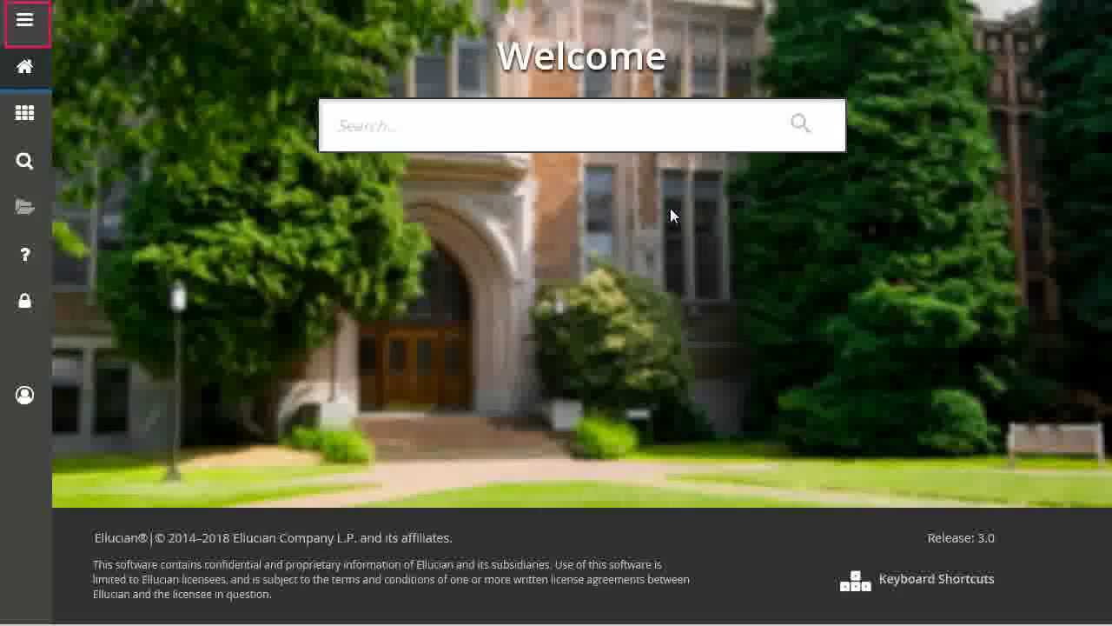
# Expand the left navigation menu so entries show their full labels
pyautogui.click(29, 25)
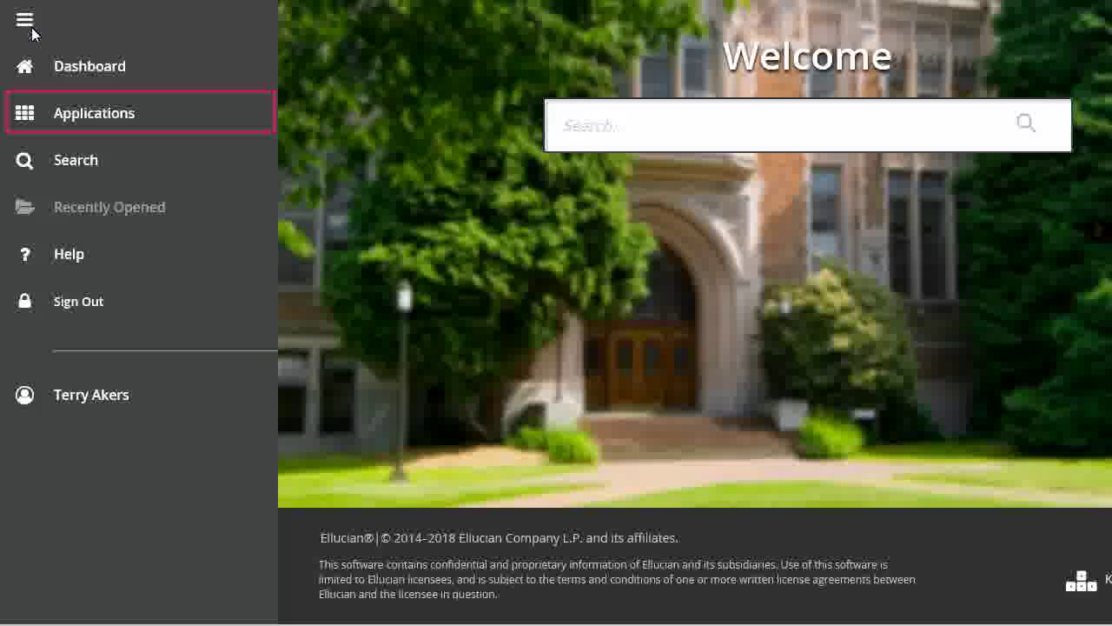
pyautogui.click(119, 118)
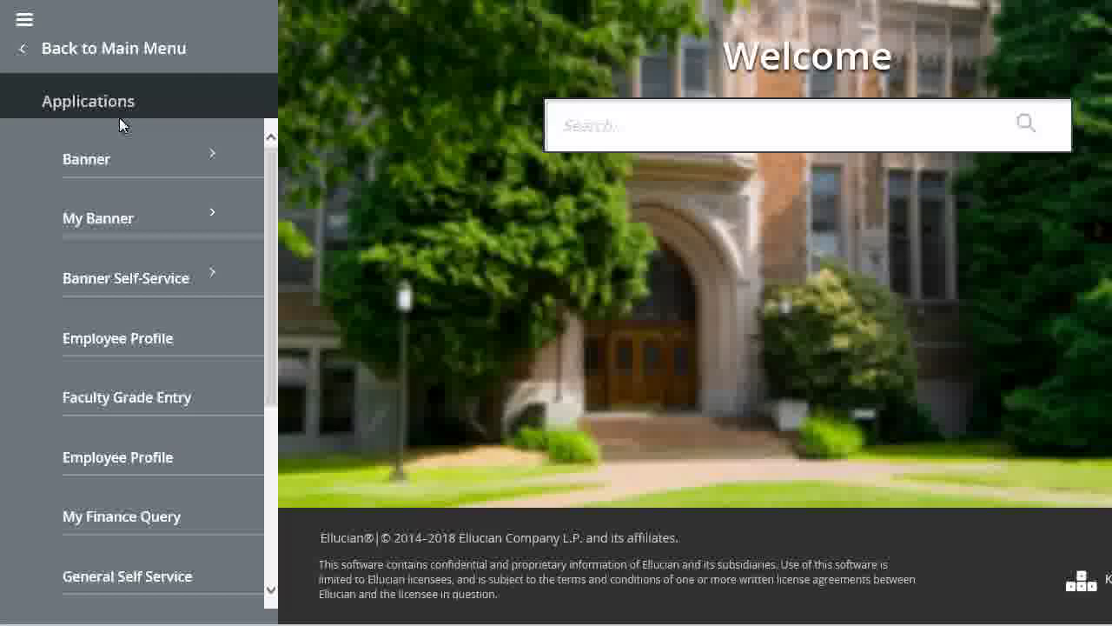
pyautogui.press('Tab')
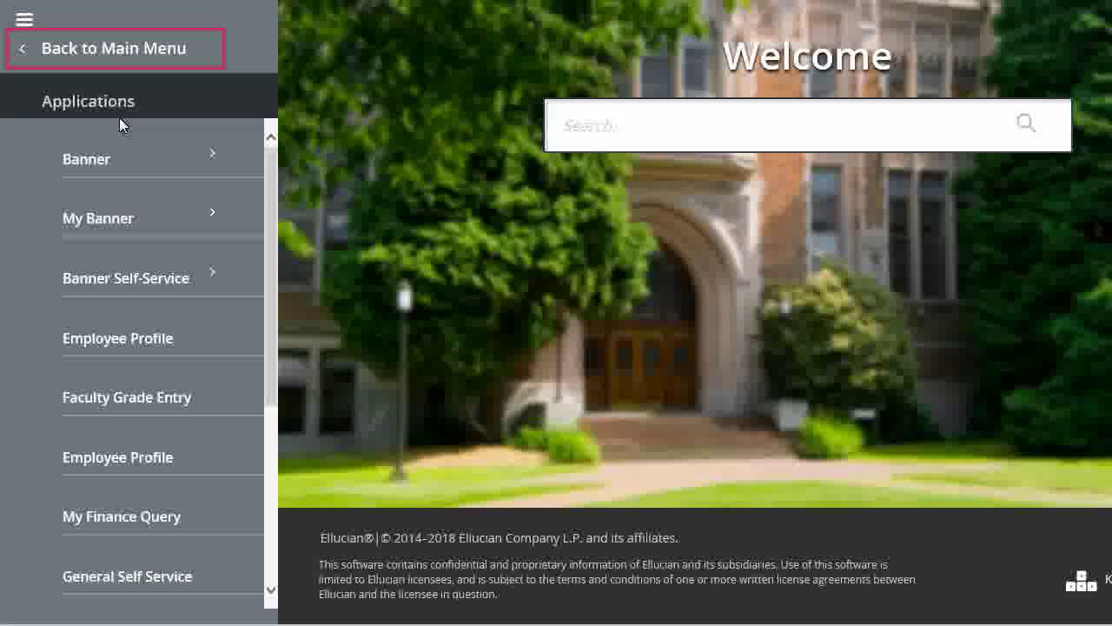
pyautogui.click(177, 53)
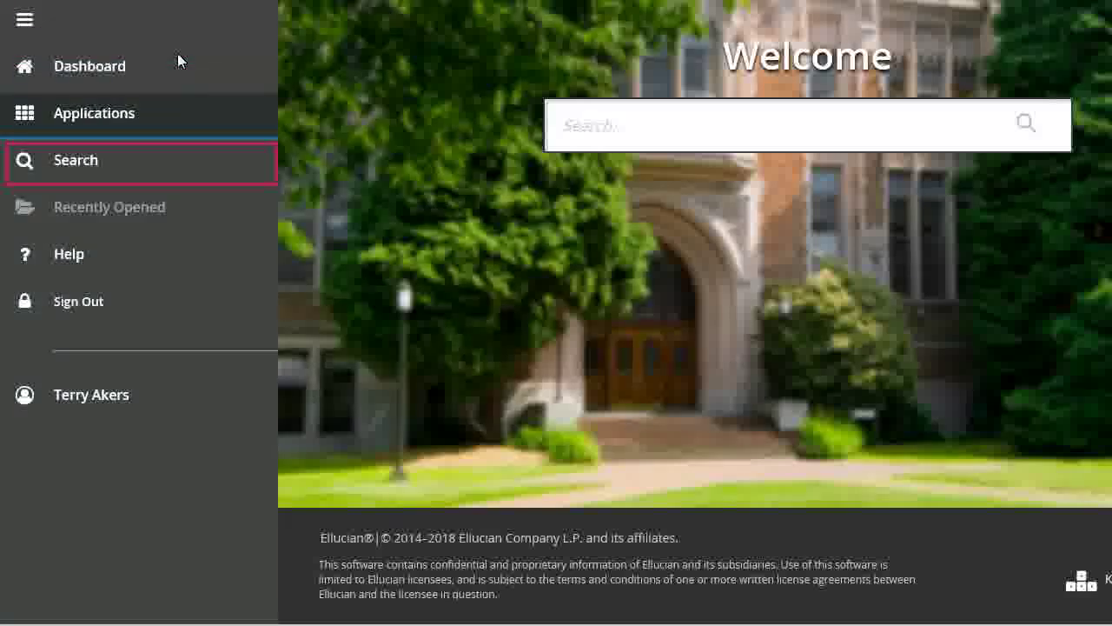
pyautogui.click(96, 163)
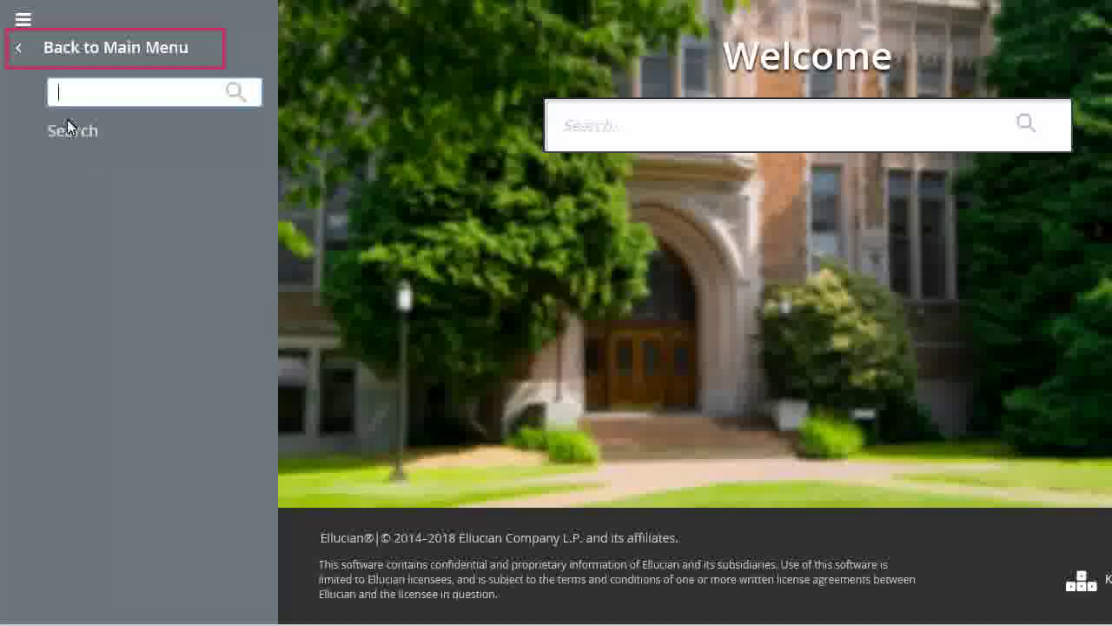
pyautogui.click(62, 43)
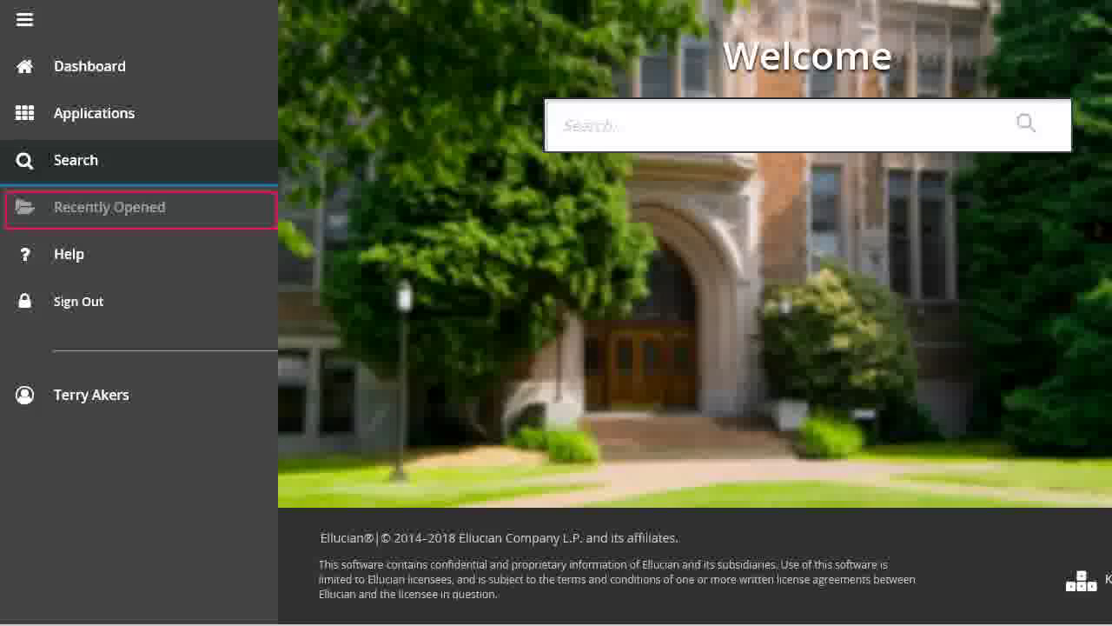
# Step focus through Help, Sign Out and the user entry, then collapse the menu to icons
pyautogui.press('Down')
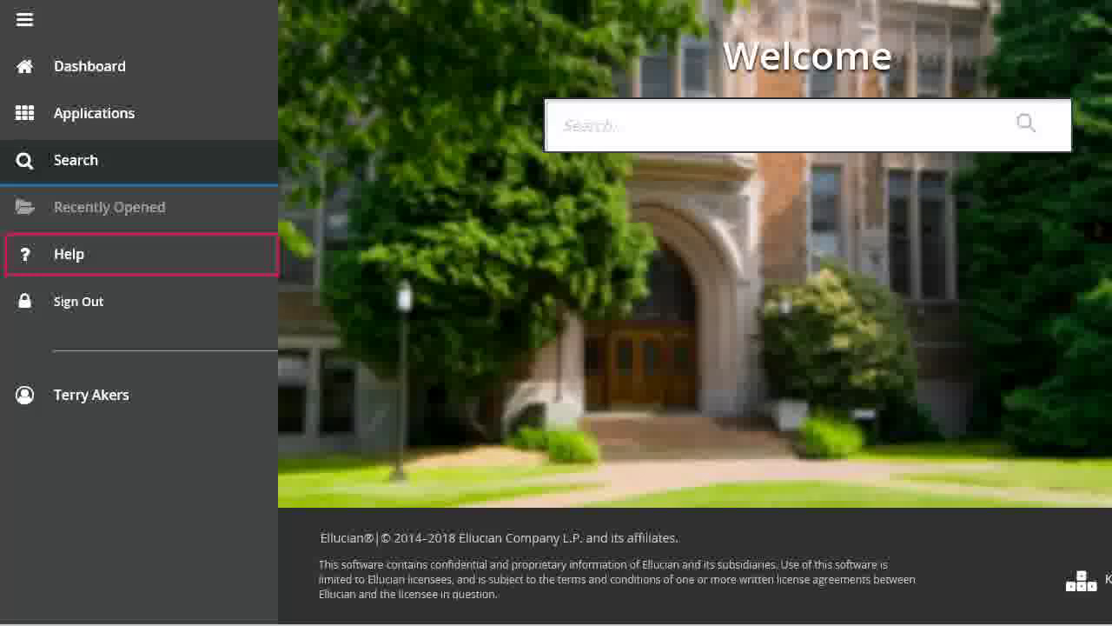
pyautogui.press('Down')
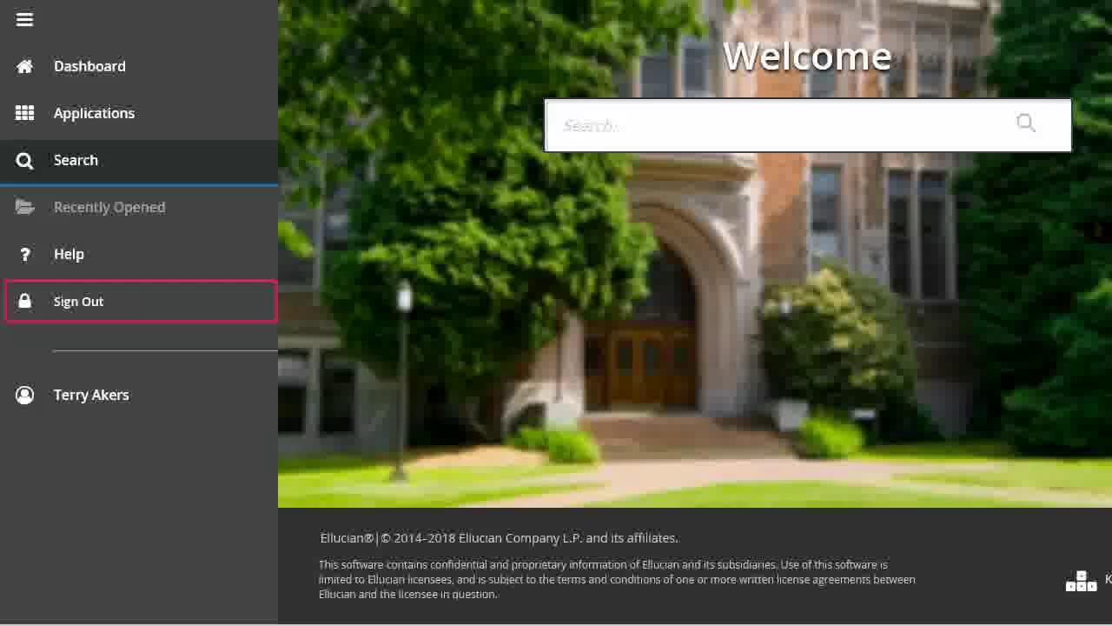
pyautogui.press('Down')
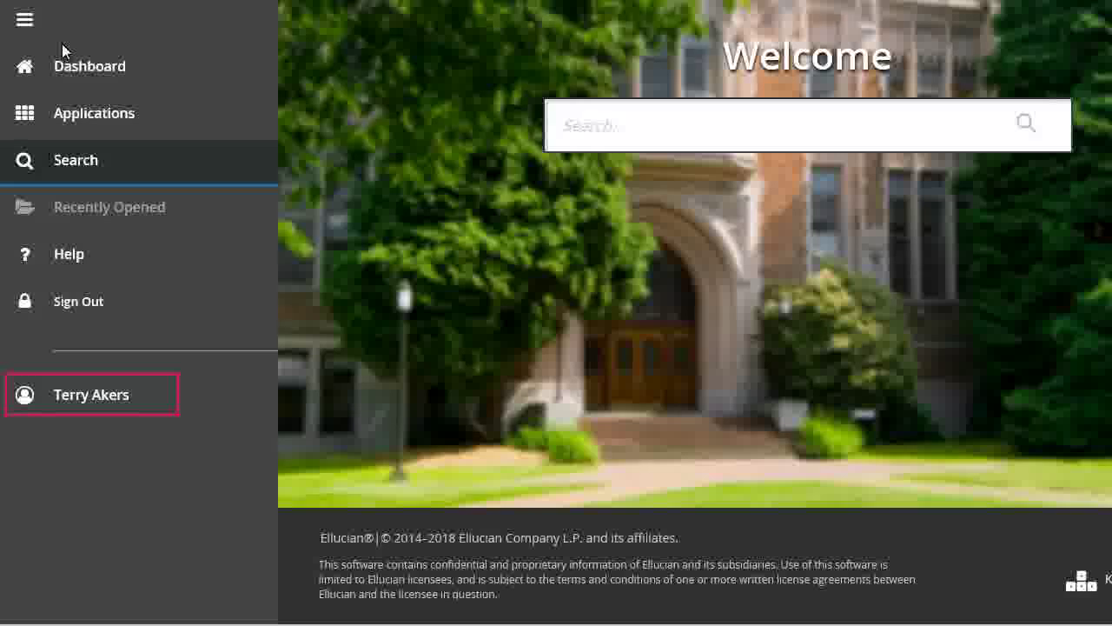
pyautogui.press('Down')
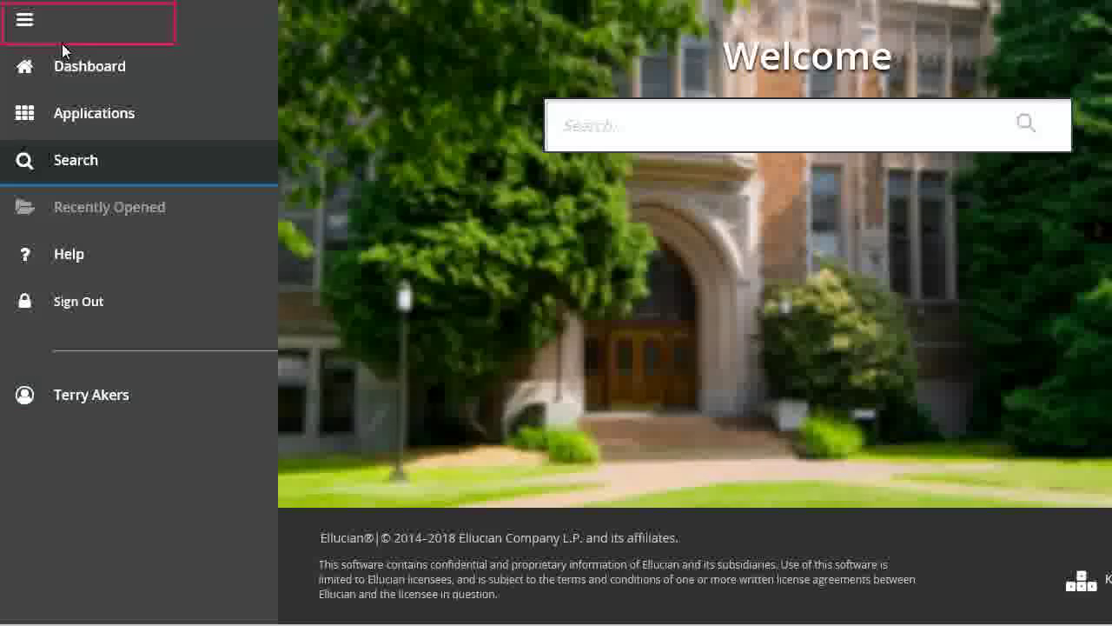
pyautogui.click(32, 33)
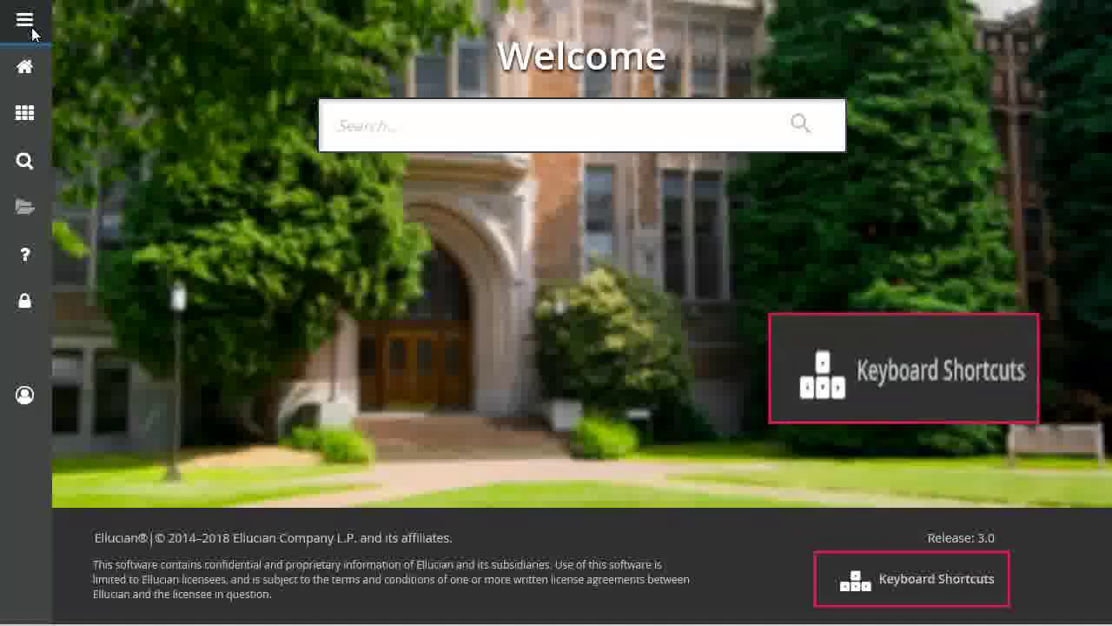
pyautogui.click(899, 576)
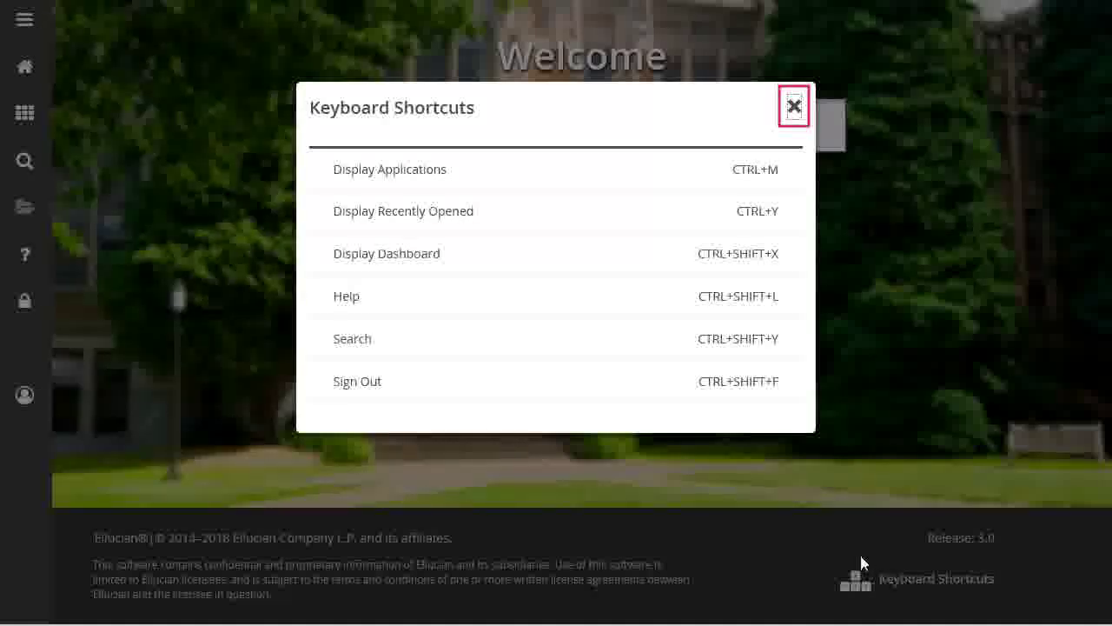
pyautogui.click(794, 108)
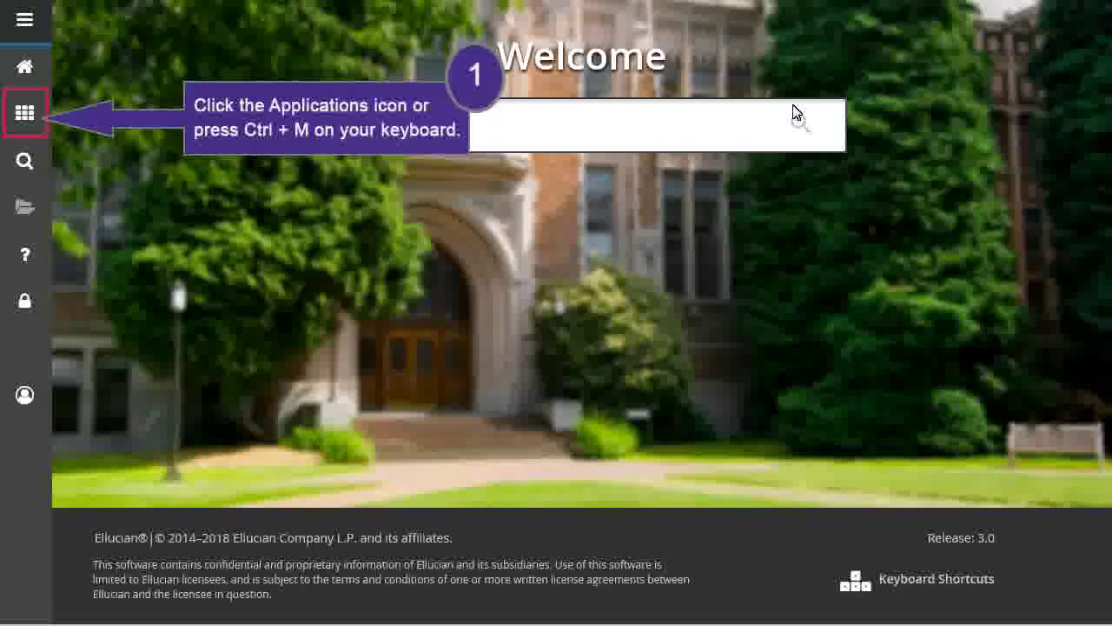
# Browse Applications > Banner > Student (*STUDENT) > General Person (*PERSON) to list its pages
pyautogui.click(24, 113)
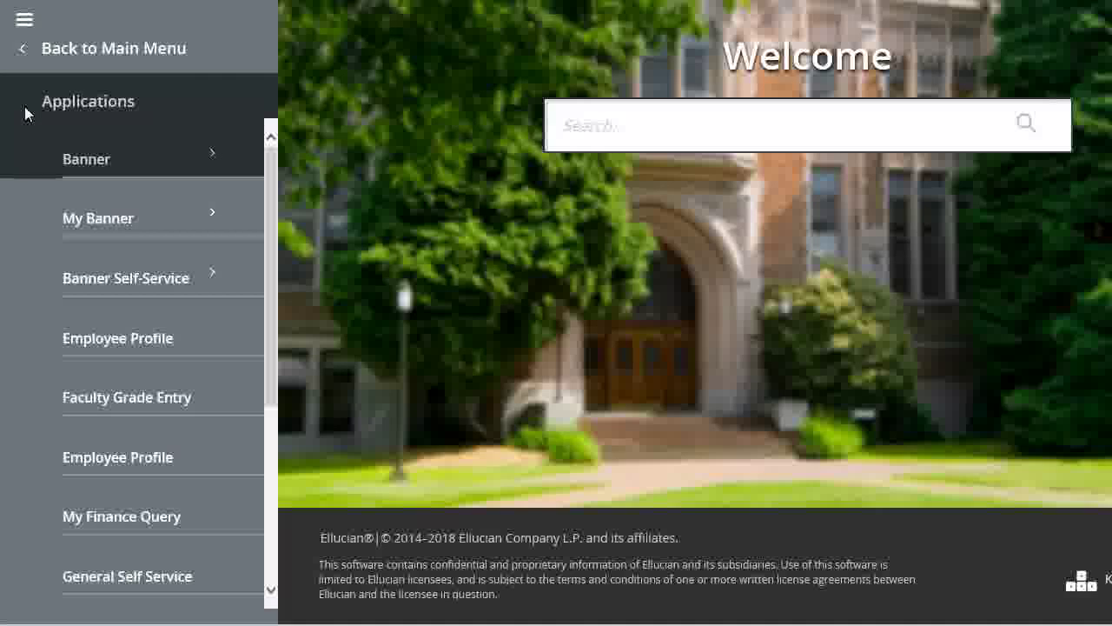
pyautogui.press('Tab')
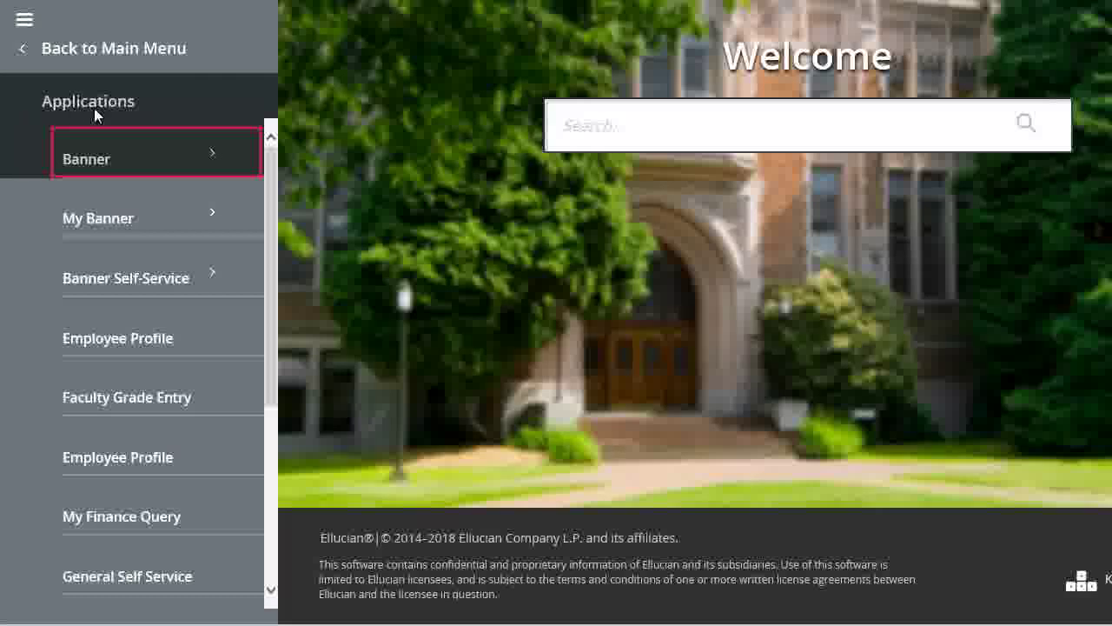
pyautogui.click(218, 164)
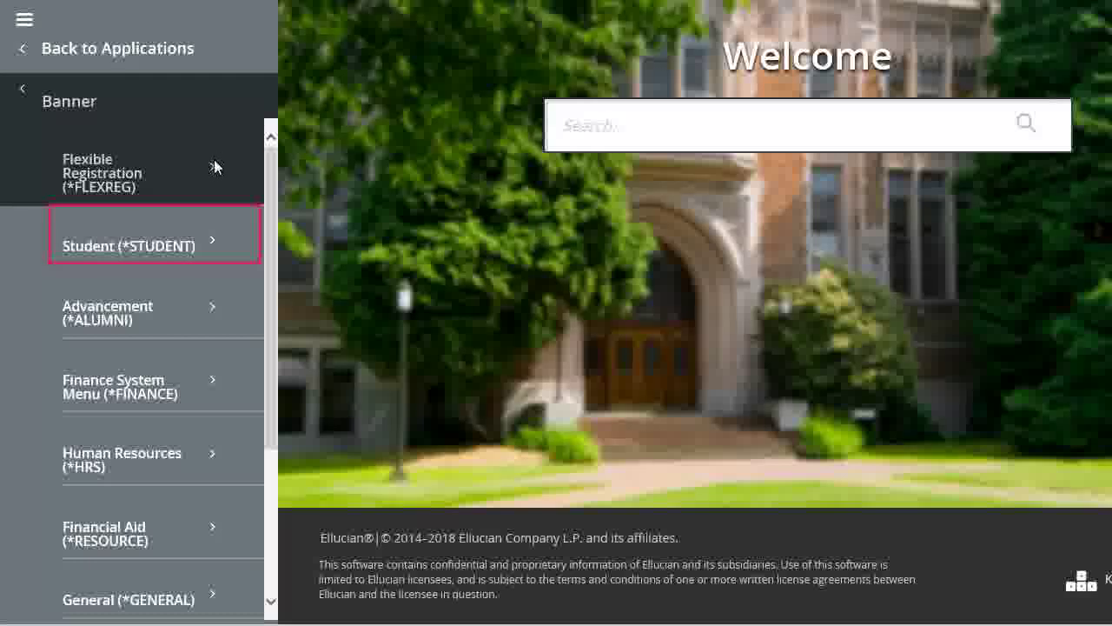
pyautogui.click(210, 239)
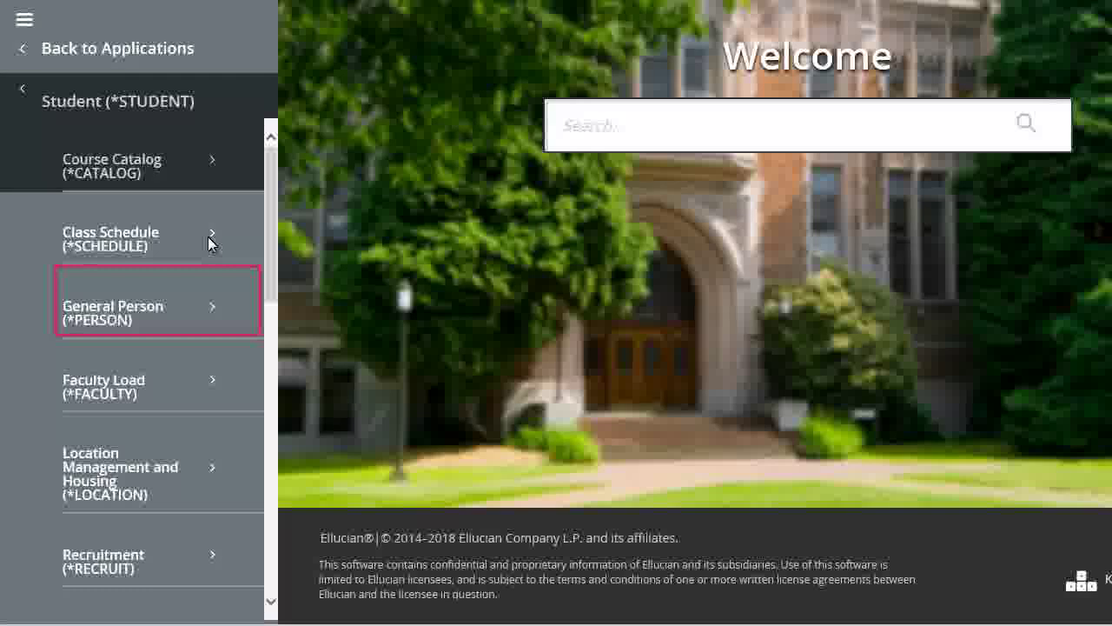
pyautogui.click(210, 309)
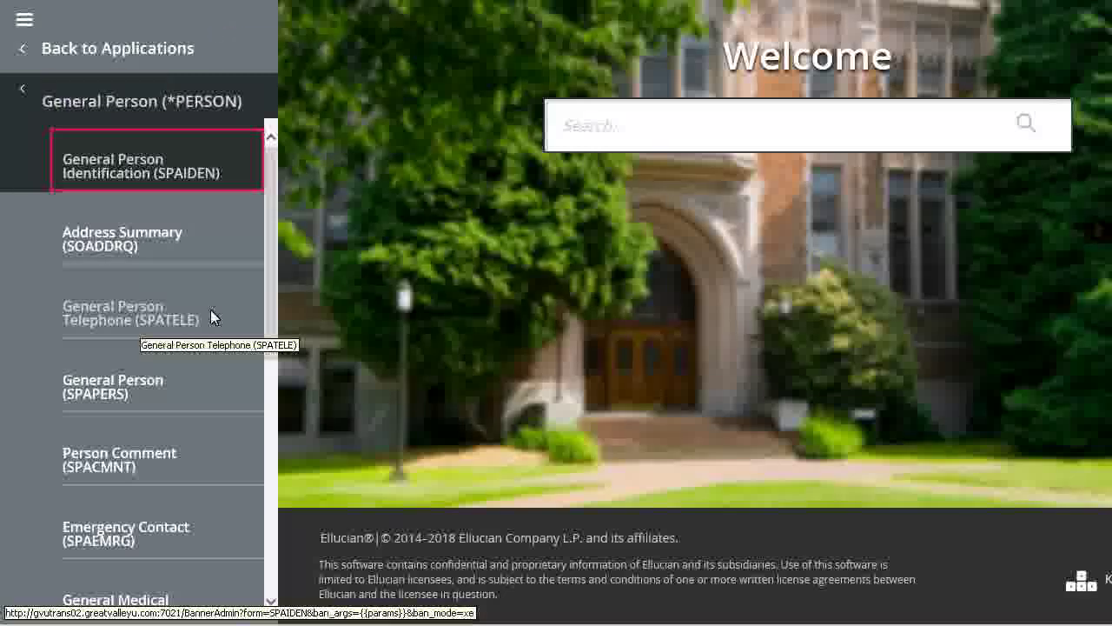
# Open General Person Identification (SPAIDEN), then return to the Welcome page via Dashboard
pyautogui.click(141, 173)
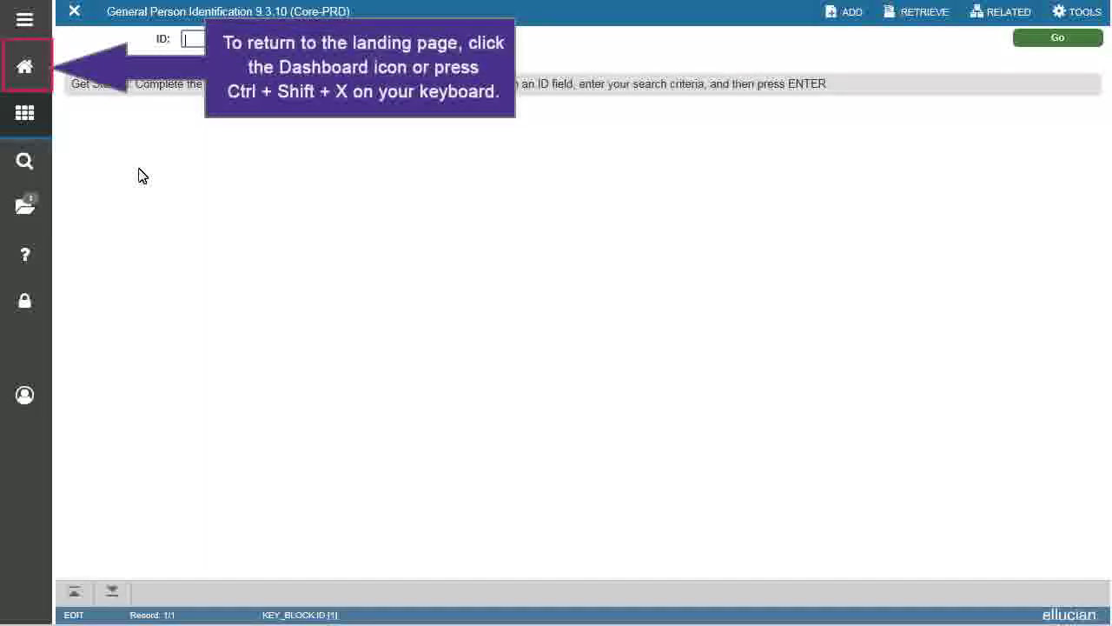
pyautogui.click(30, 75)
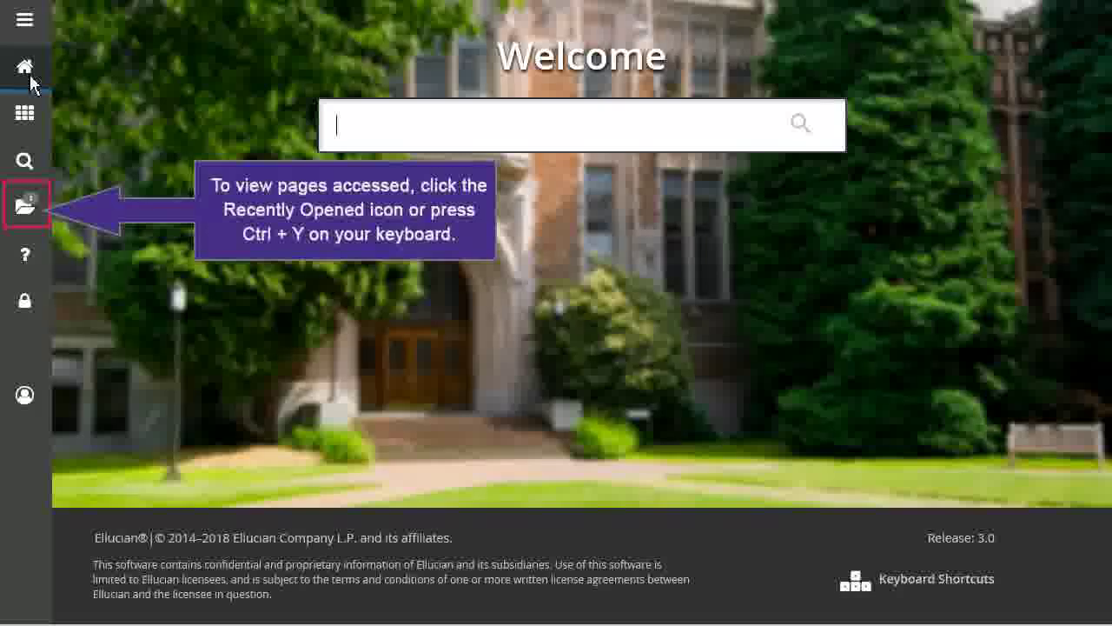
# View Recently Opened, showing SPAIDEN, then go back to the main menu
pyautogui.click(25, 207)
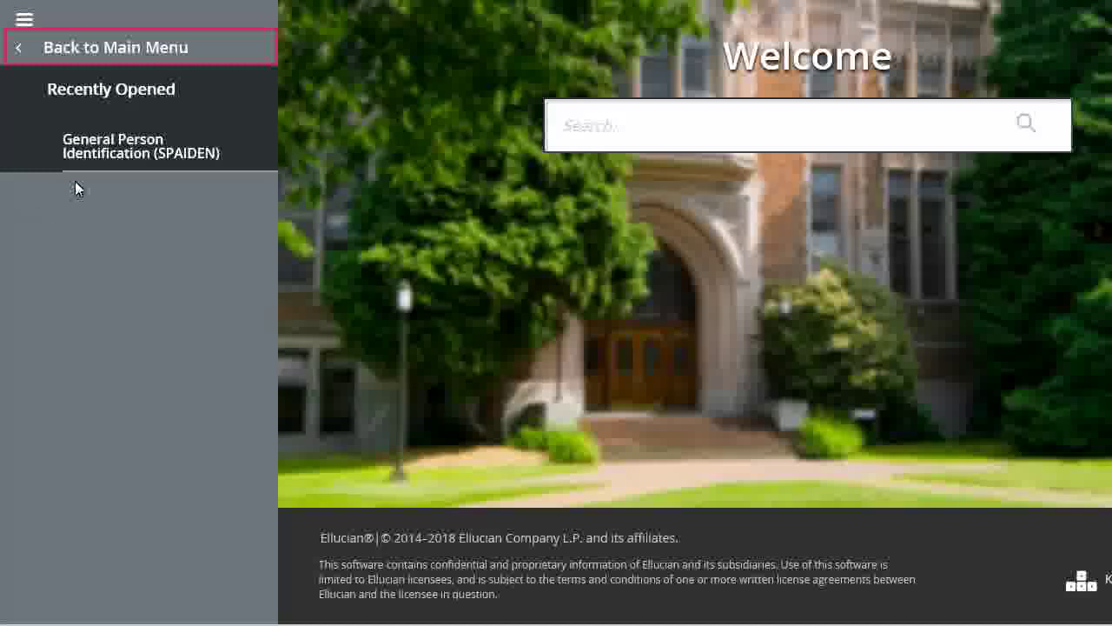
pyautogui.click(103, 40)
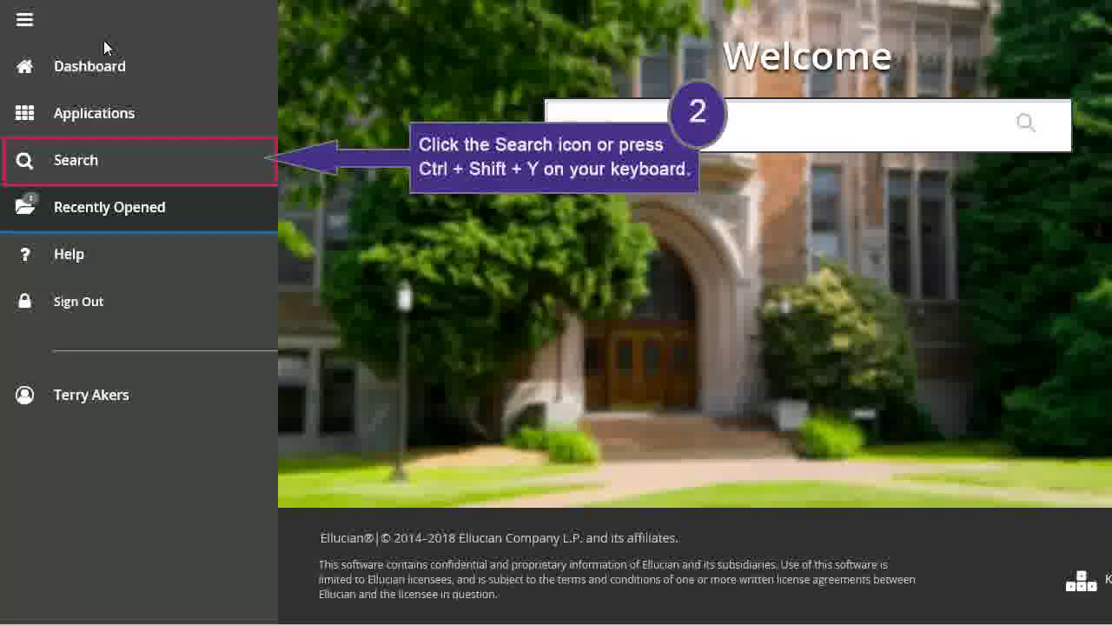
# Search the menu for 'person id' to find SPAIDEN and FOAIDEN, then return to the main menu
pyautogui.click(94, 159)
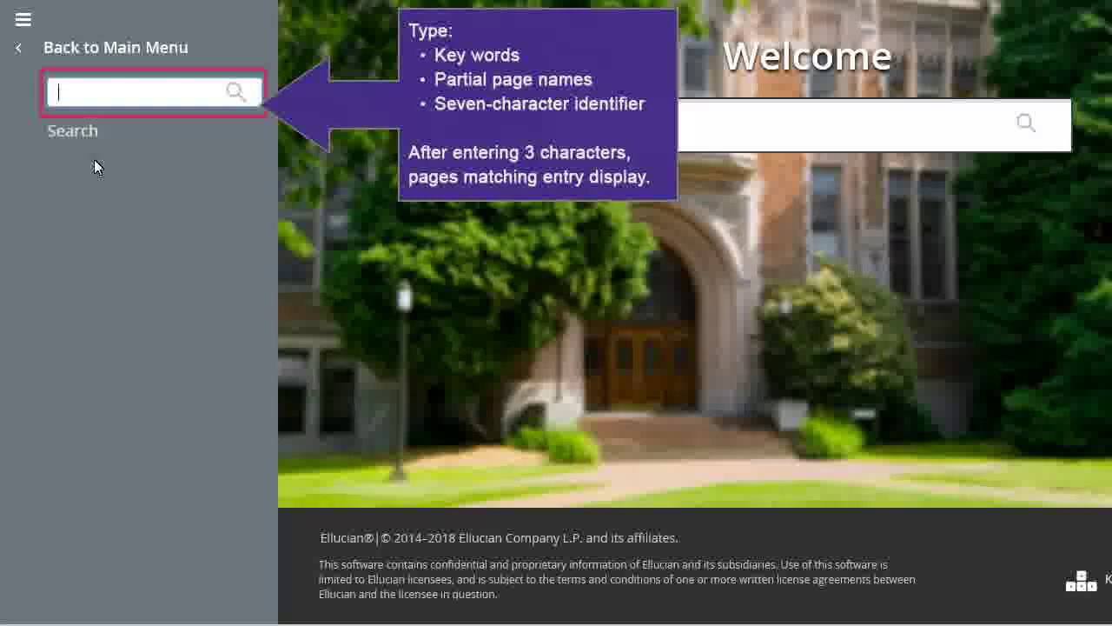
pyautogui.write('person')
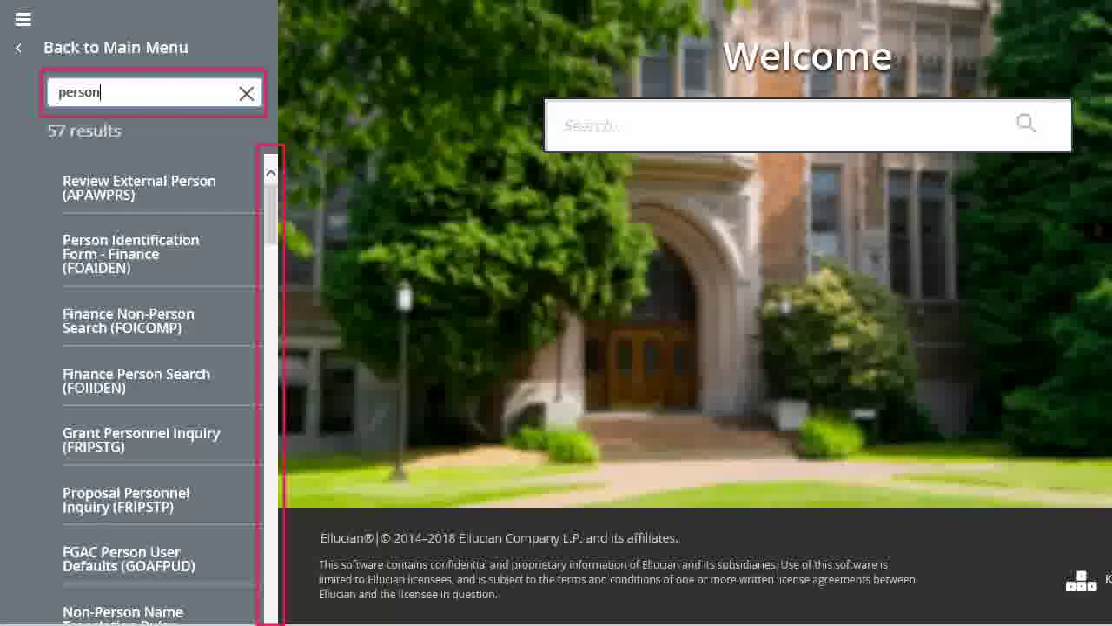
pyautogui.write('id')
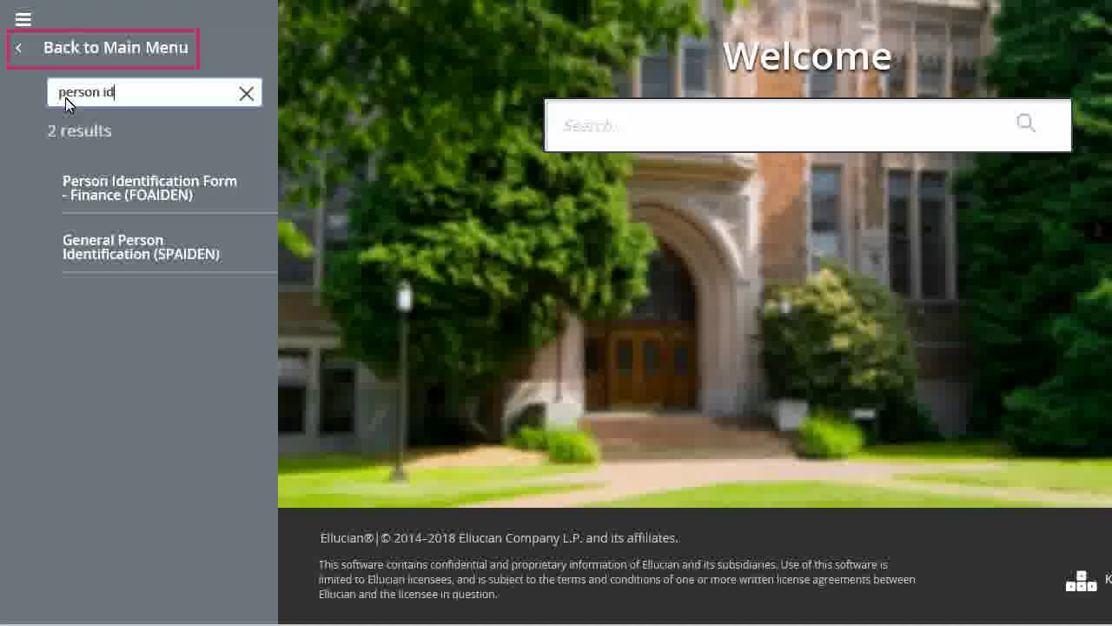
pyautogui.click(29, 50)
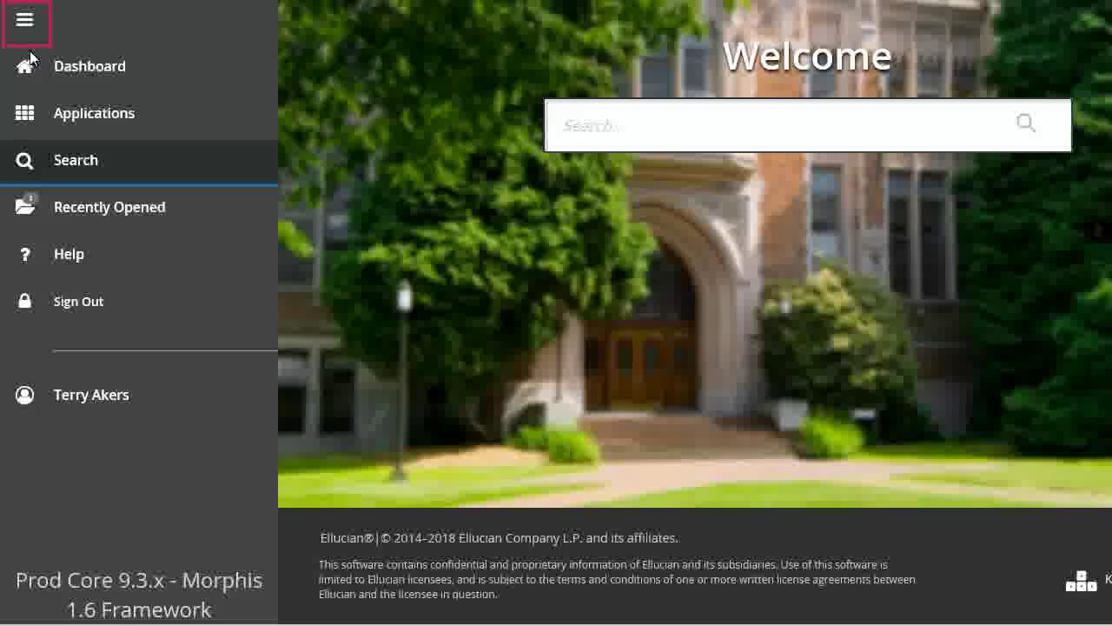
# Collapse the menu and search the Welcome page for 'SPA' to list SPAIDEN
pyautogui.click(36, 35)
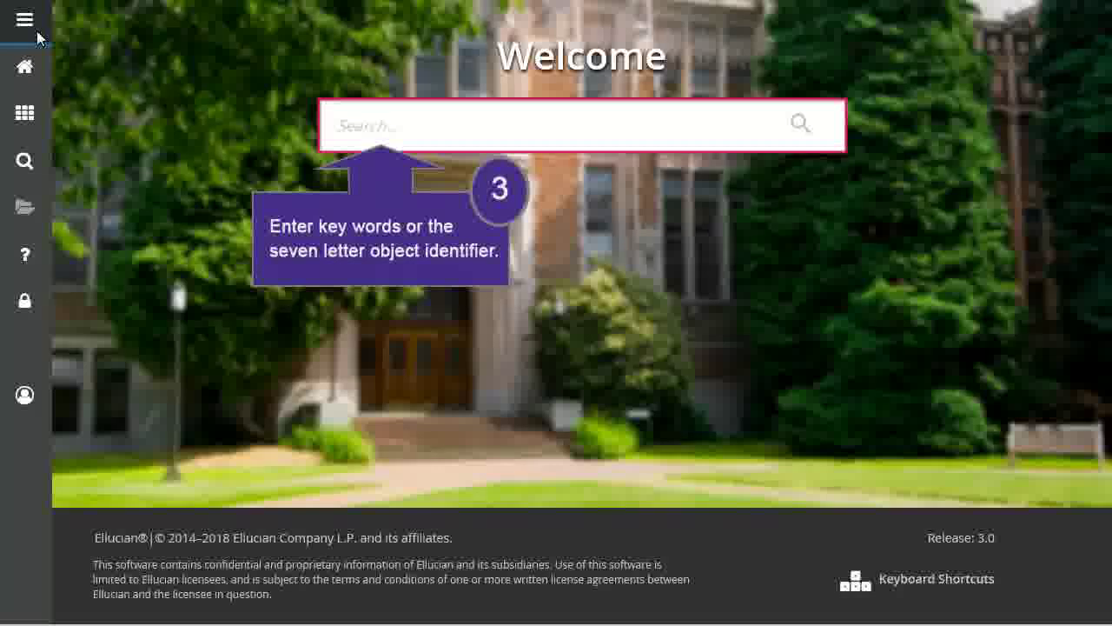
pyautogui.click(412, 127)
pyautogui.write('SP')
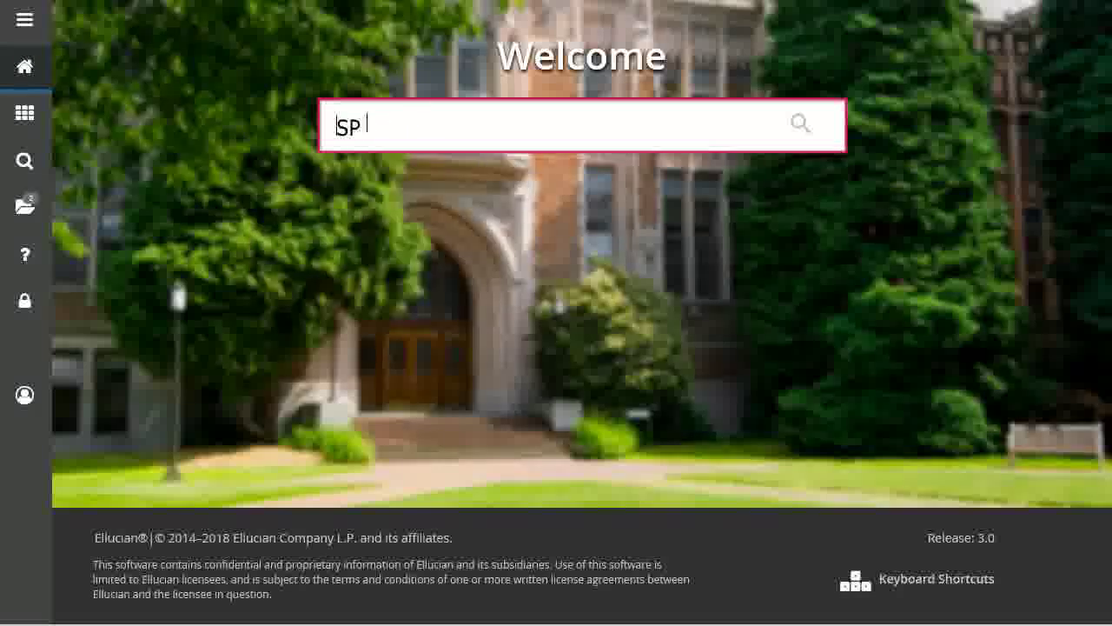
pyautogui.write('A')
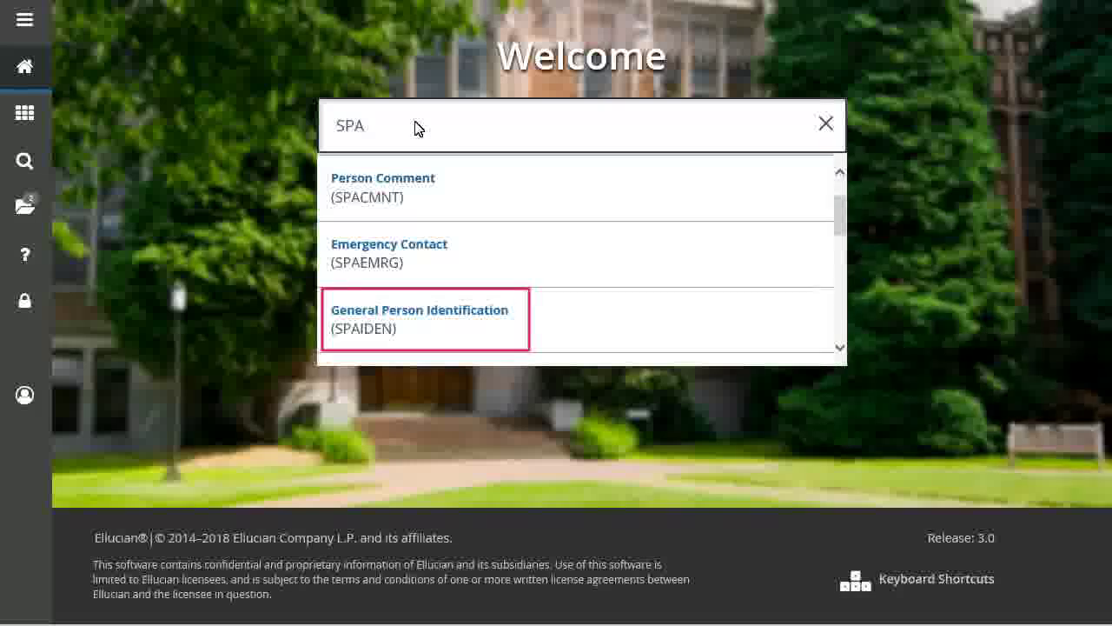
# Open SPAIDEN from the results and load a person's record by entering their ID and choosing Go
pyautogui.click(437, 322)
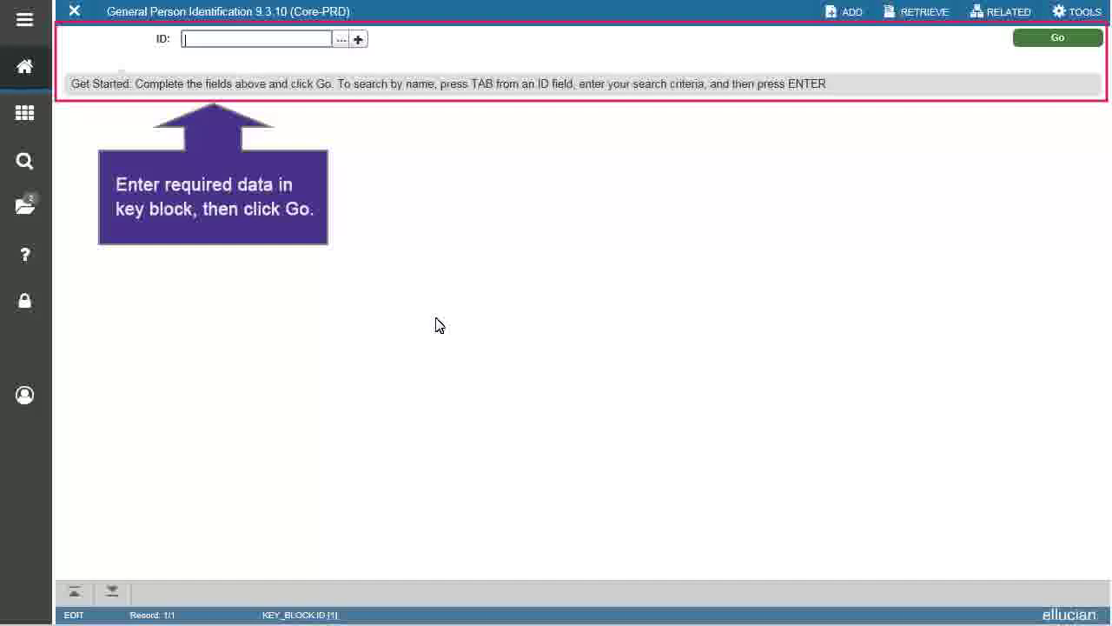
pyautogui.click(193, 41)
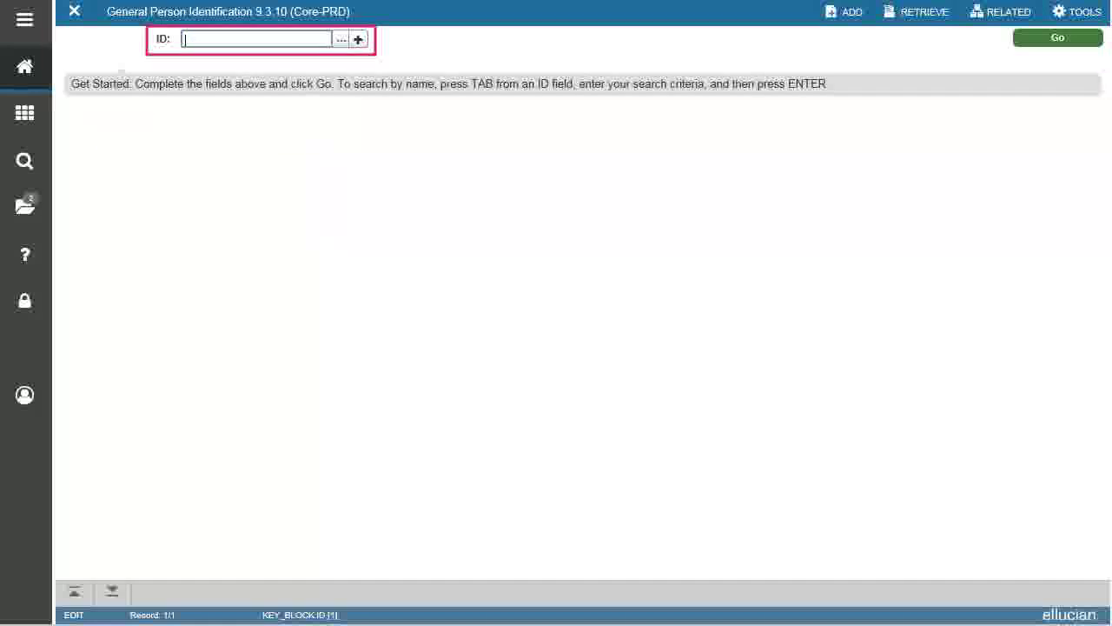
pyautogui.press('Tab')
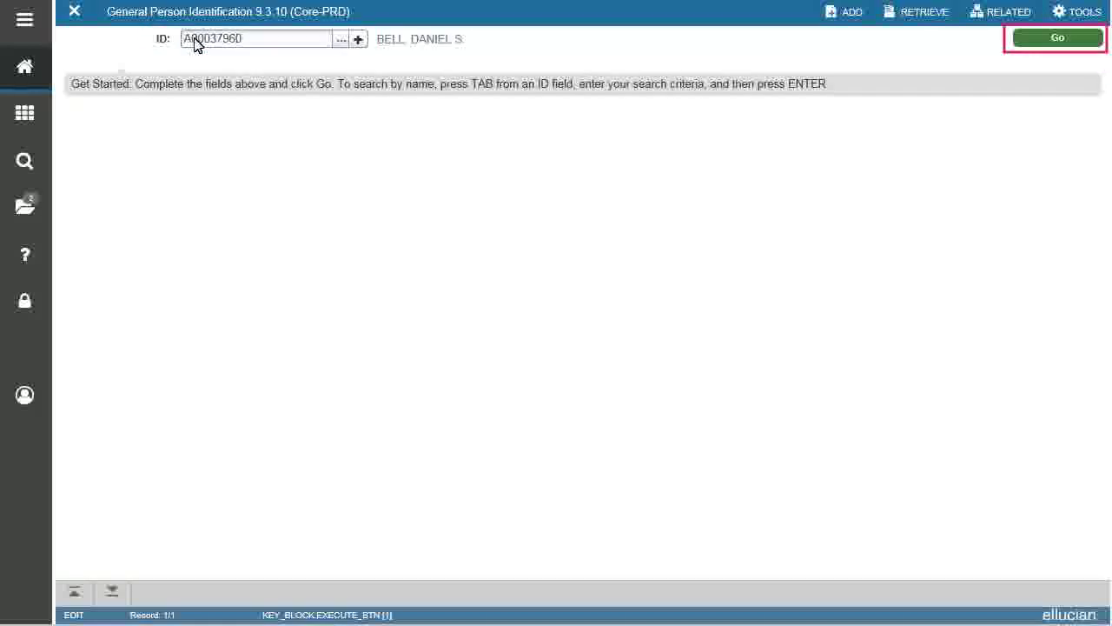
pyautogui.click(1058, 36)
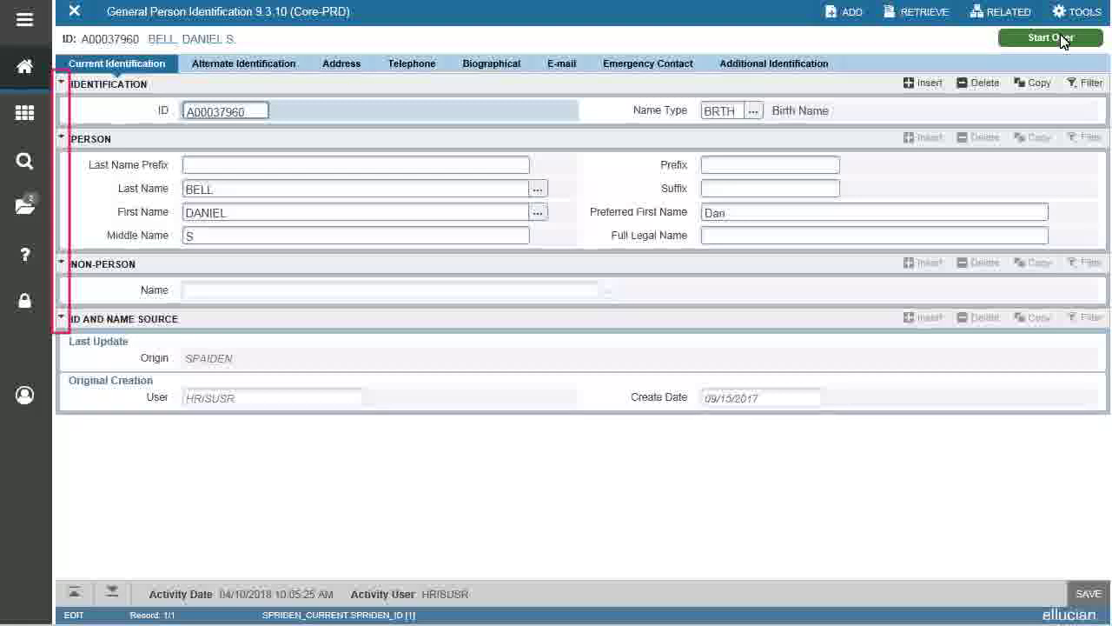
pyautogui.click(62, 82)
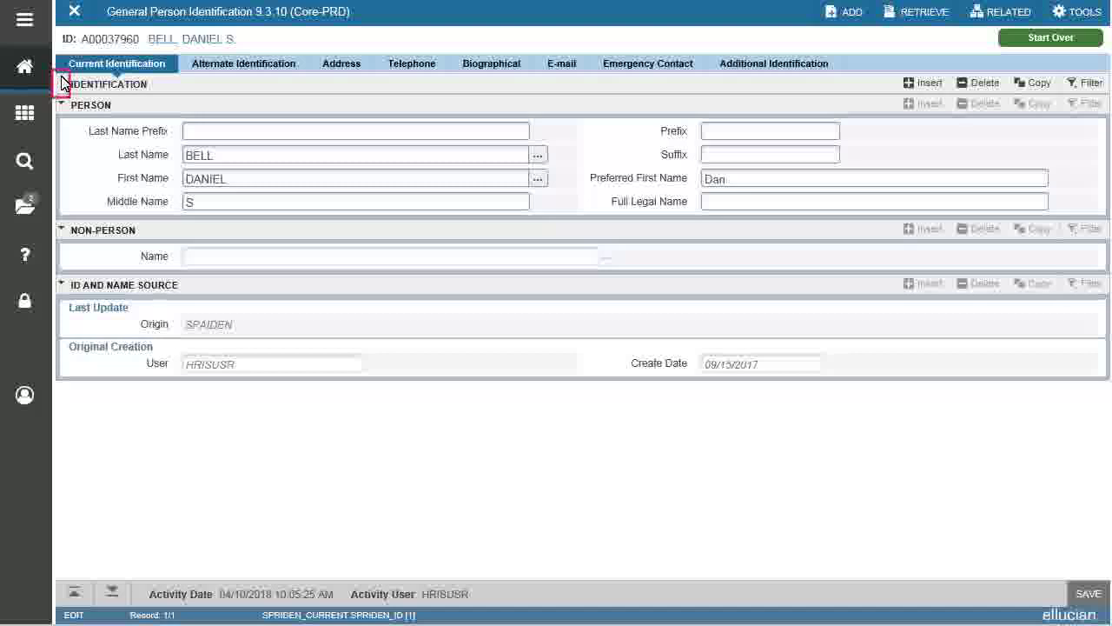
pyautogui.click(62, 86)
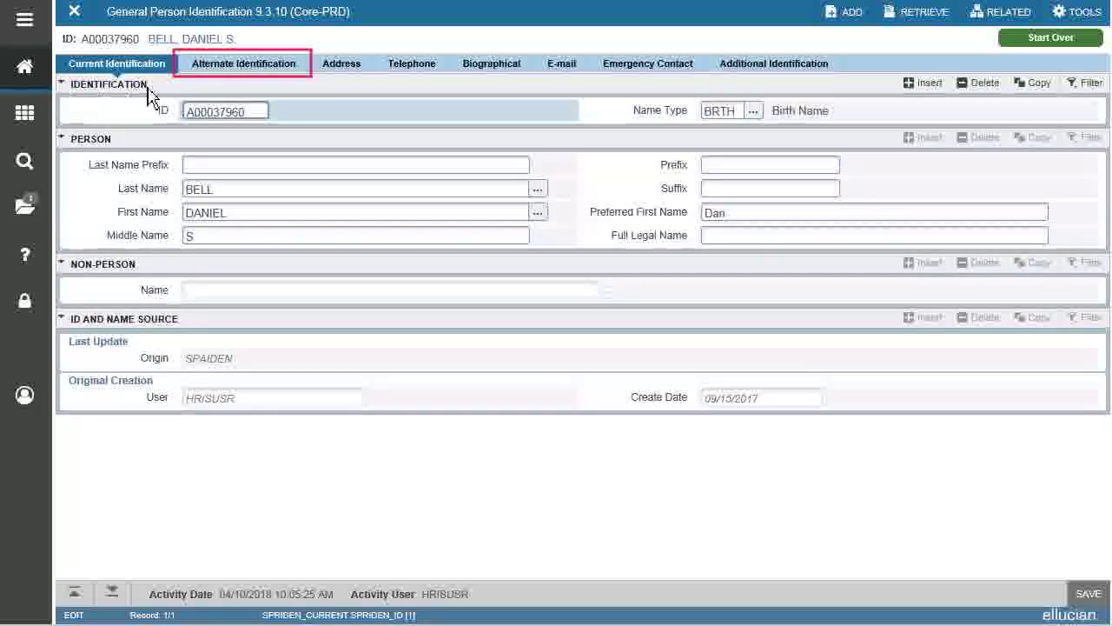
pyautogui.click(291, 69)
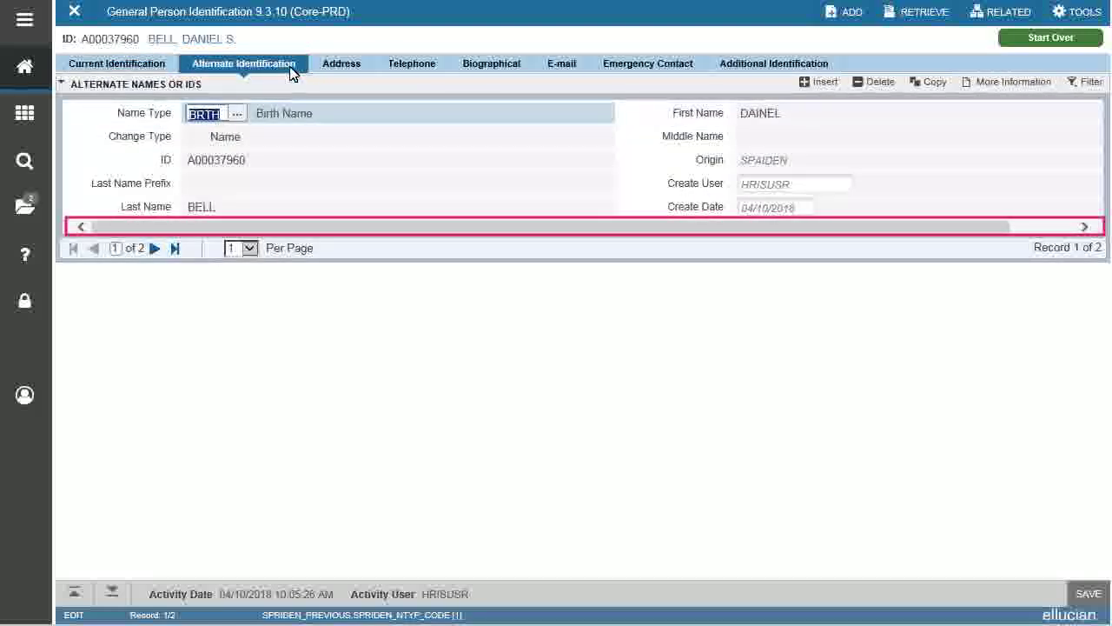
pyautogui.click(75, 591)
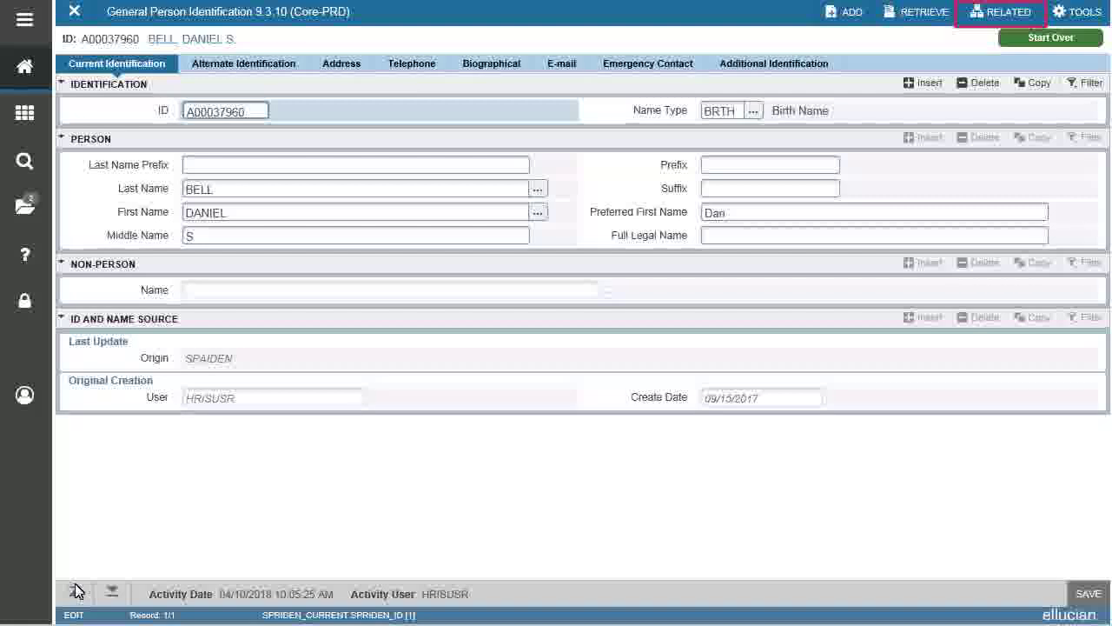
pyautogui.click(980, 20)
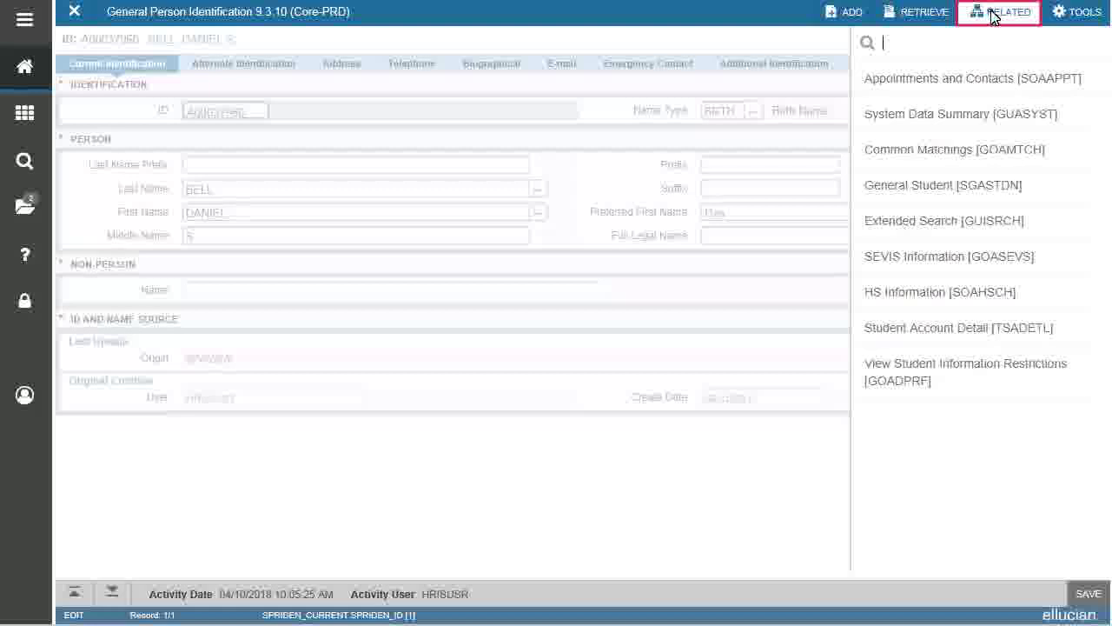
pyautogui.click(993, 18)
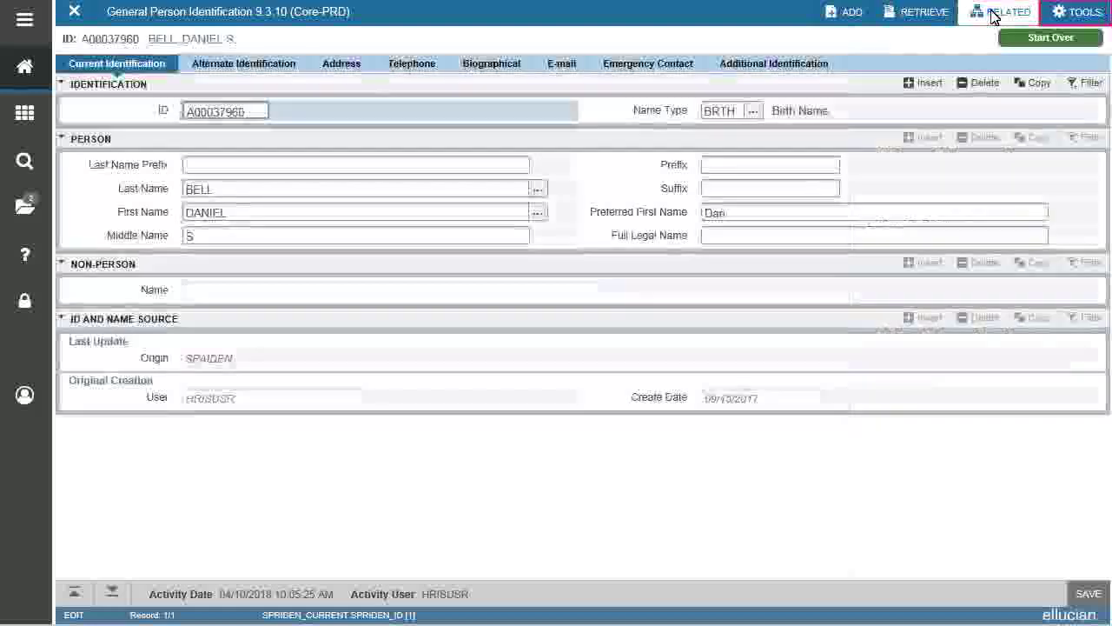
pyautogui.click(1082, 13)
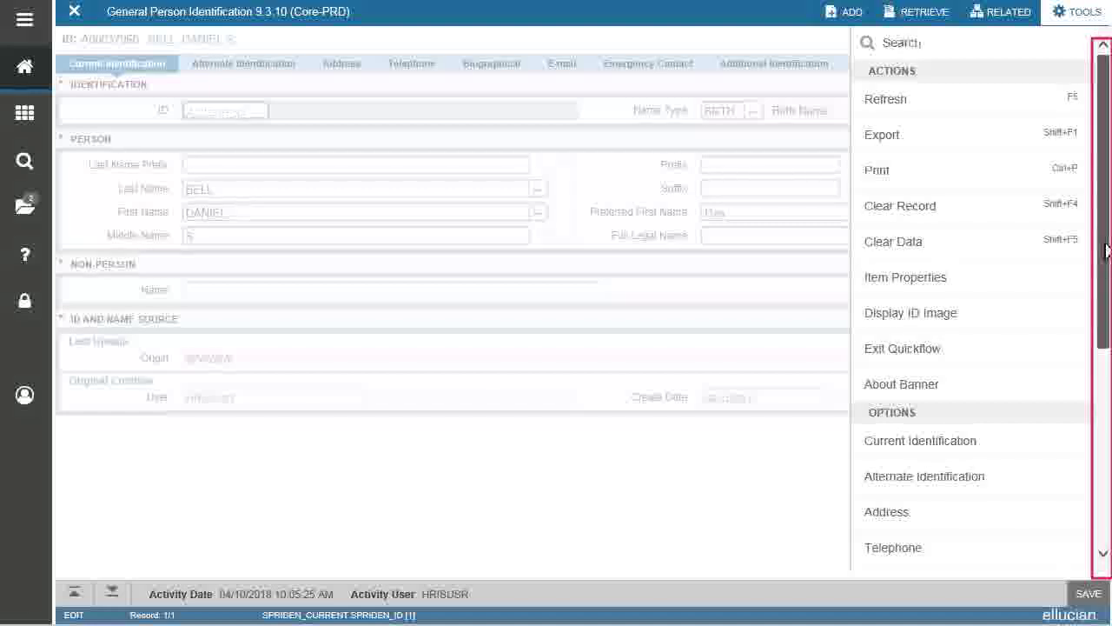
pyautogui.scroll(-3, 1102, 435)
pyautogui.scroll(-5, 1102, 434)
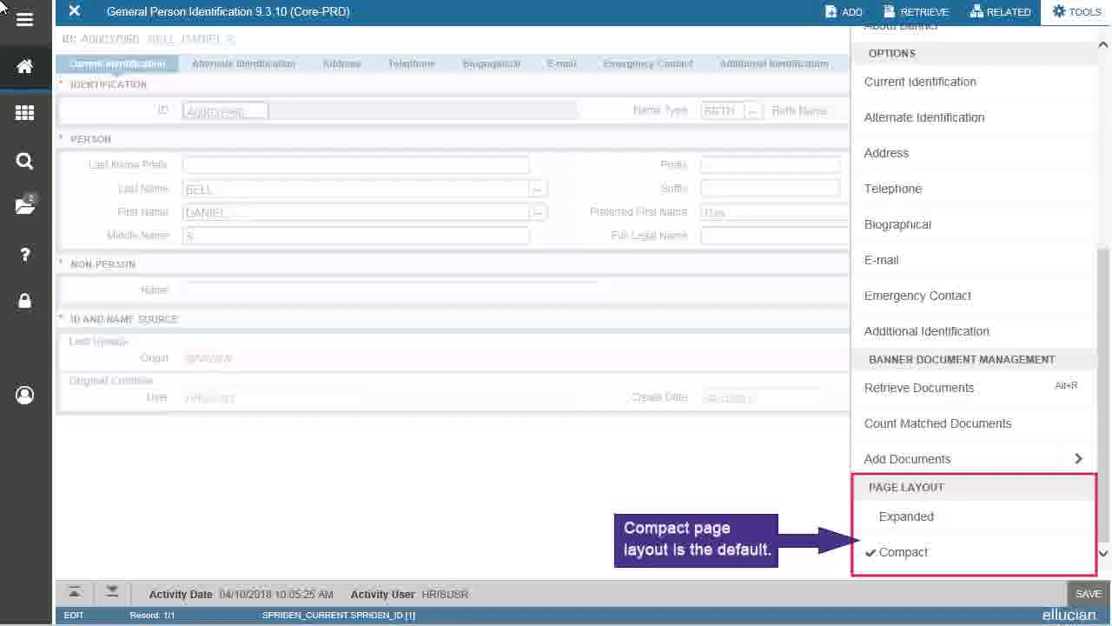
pyautogui.click(906, 516)
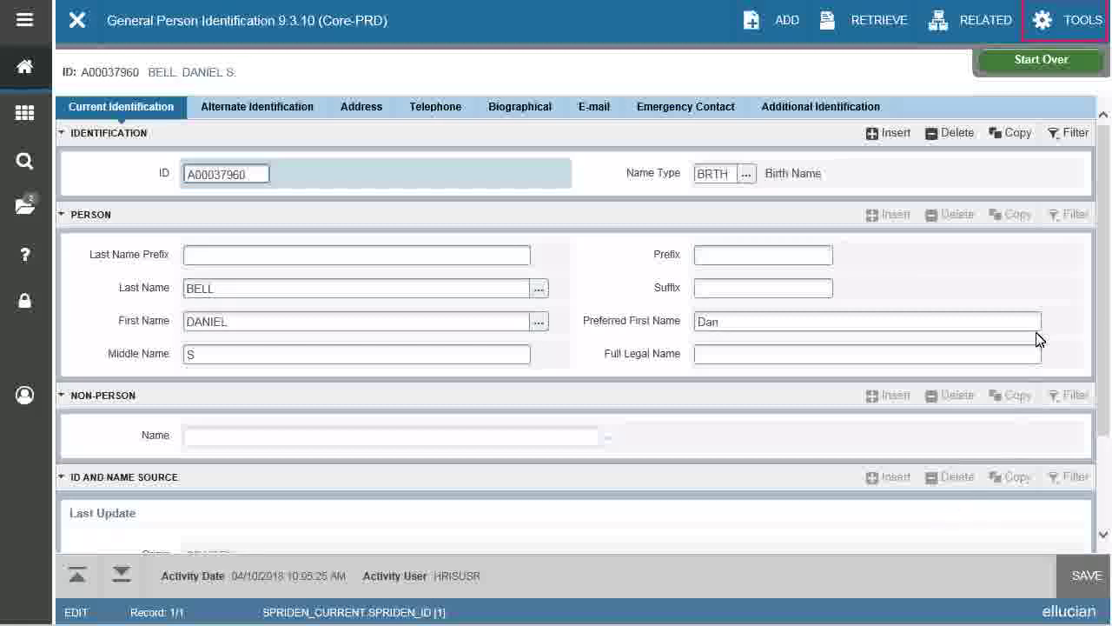
pyautogui.click(1060, 21)
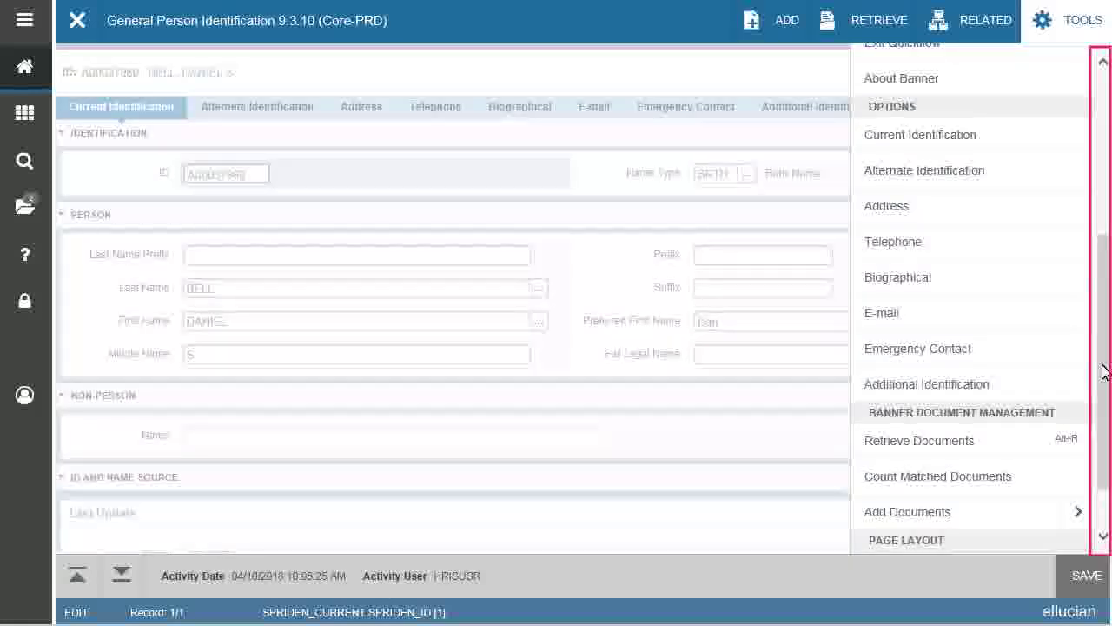
pyautogui.scroll(-2, 1105, 469)
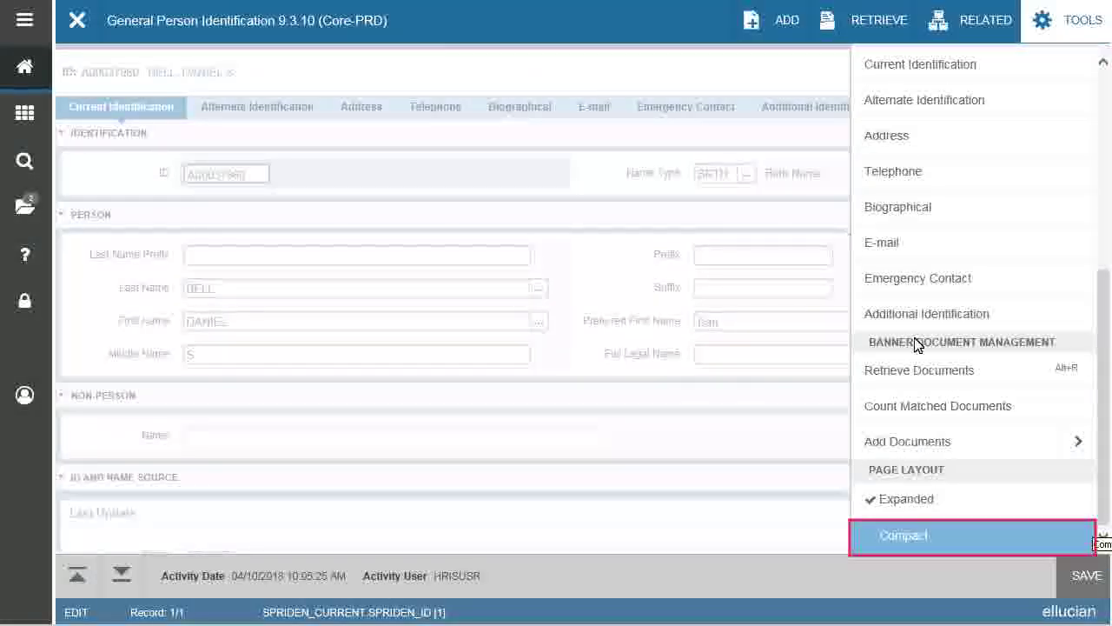
pyautogui.click(959, 533)
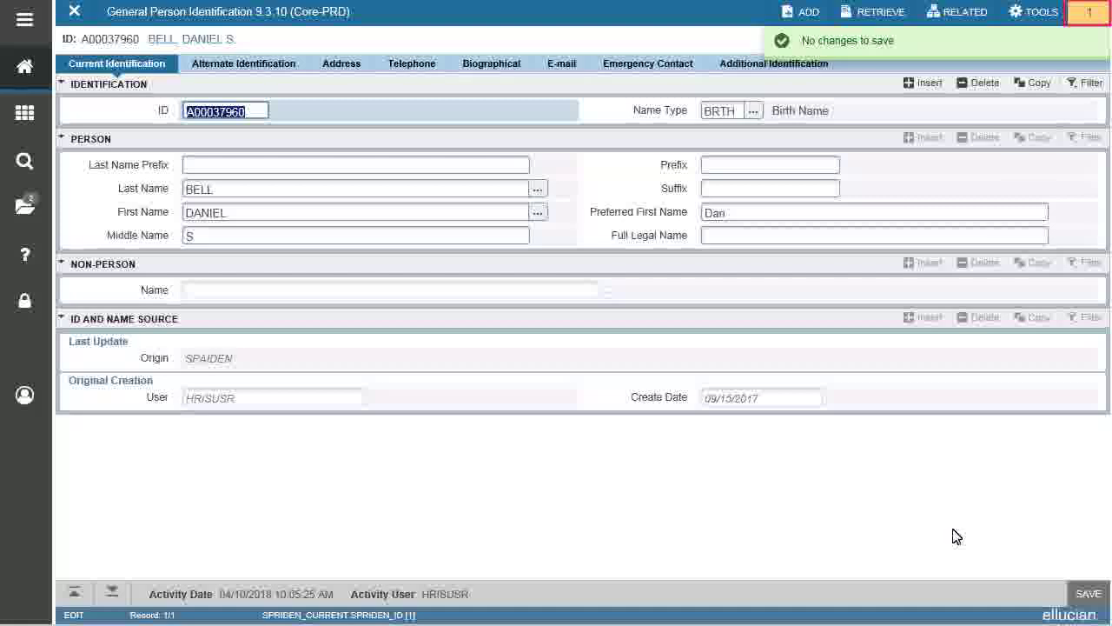
# Dismiss the 'No changes to save' notification from the top-right badge
pyautogui.click(1086, 13)
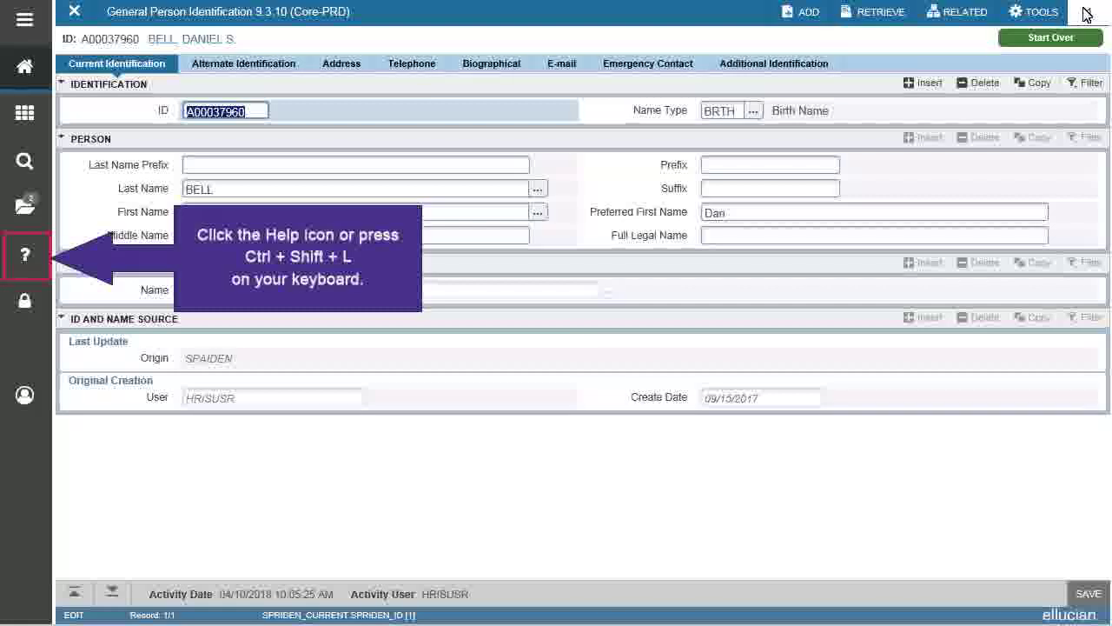
# Open the Banner Student Online Help topic for the SPAIDEN identification form
pyautogui.click(24, 255)
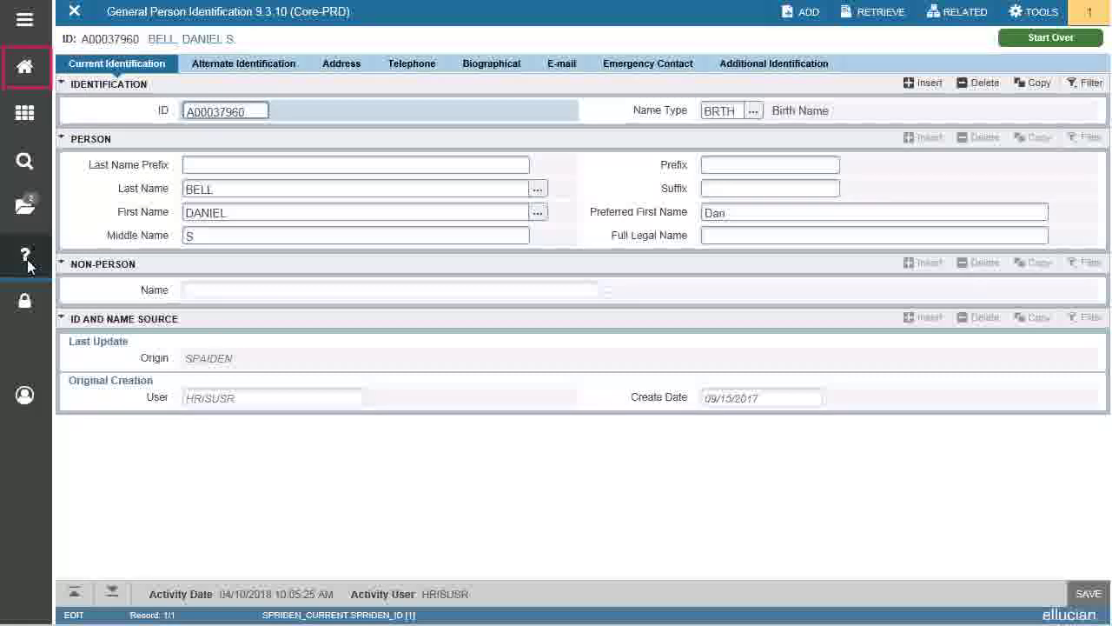
pyautogui.click(33, 76)
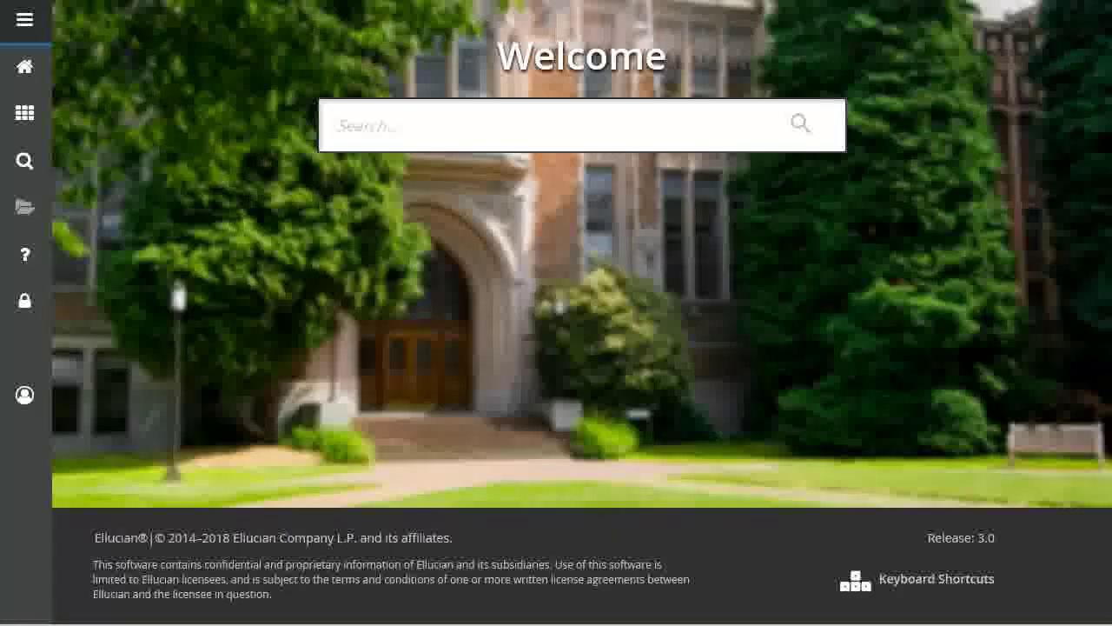